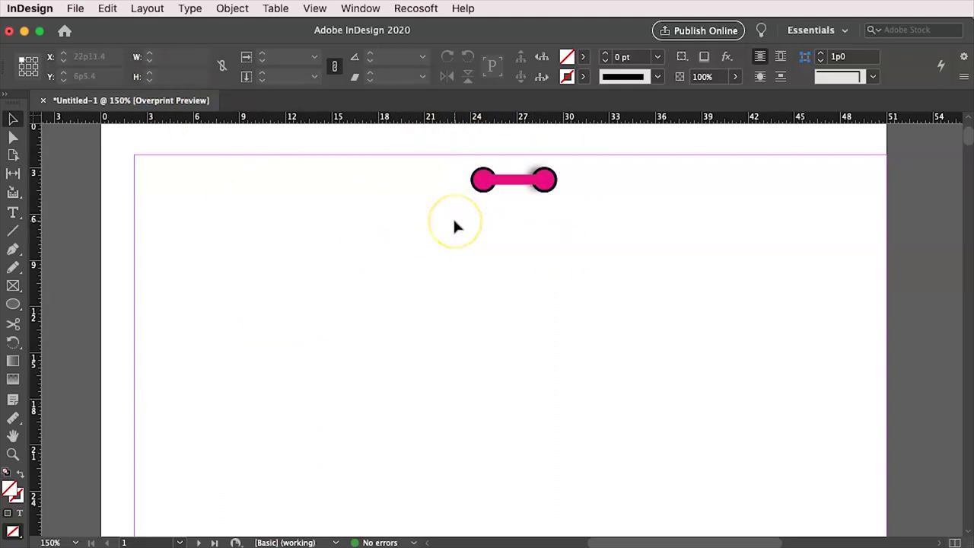
{"action": "left_click", "coordinate": [474, 202]}
{"action": "left_click", "coordinate": [367, 369]}
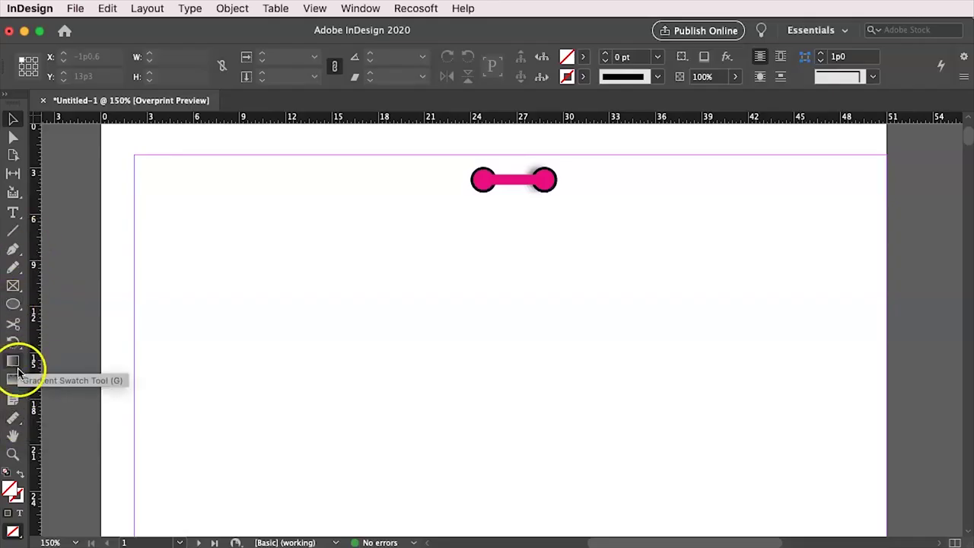
{"action": "left_click", "coordinate": [362, 11]}
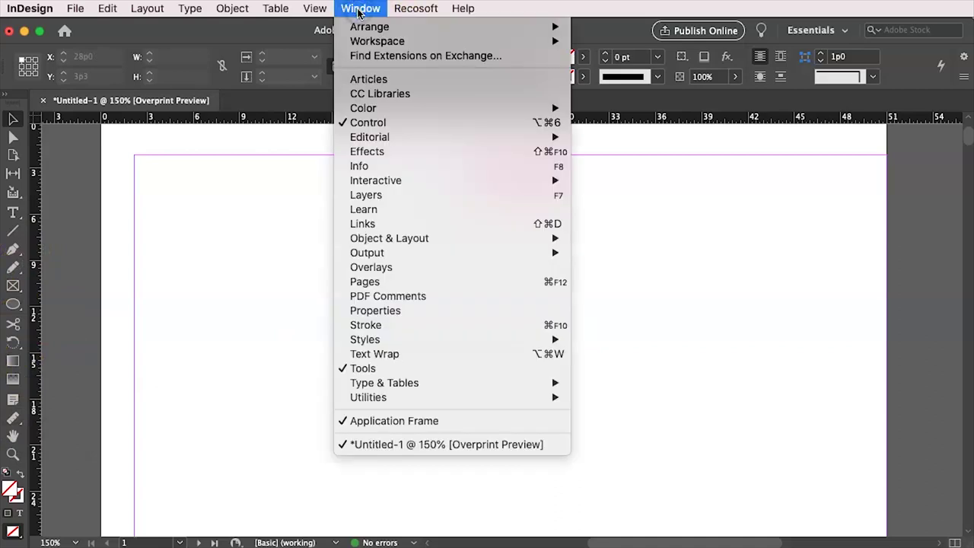
{"action": "mouse_move", "coordinate": [378, 41]}
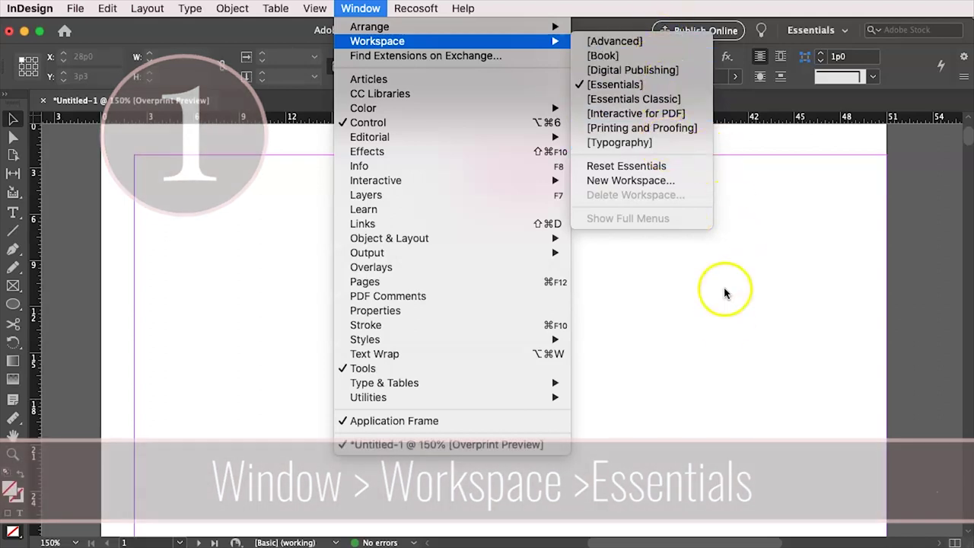
{"action": "left_click", "coordinate": [728, 329]}
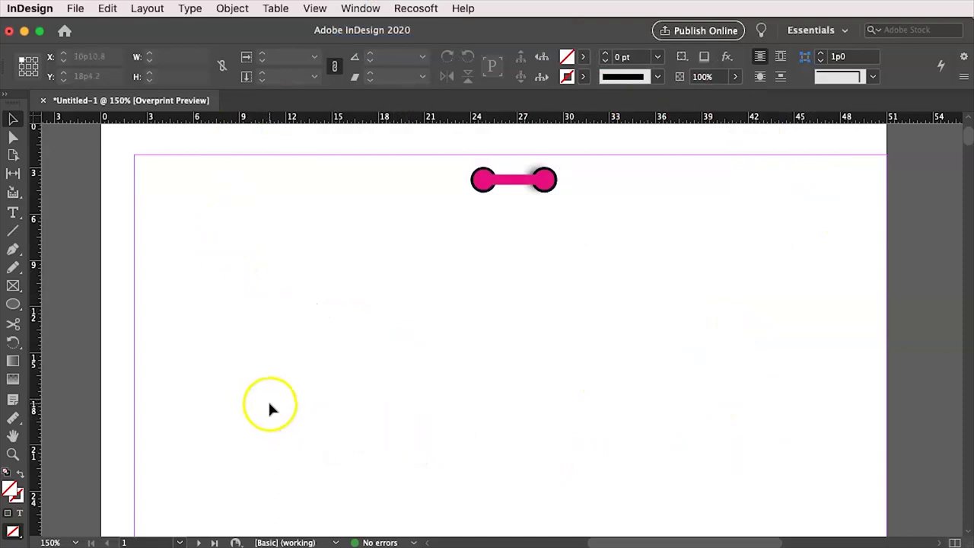
Step: Draw a small circle with the Ellipse Tool below the left end of the pink sample
{"action": "left_click", "coordinate": [17, 310]}
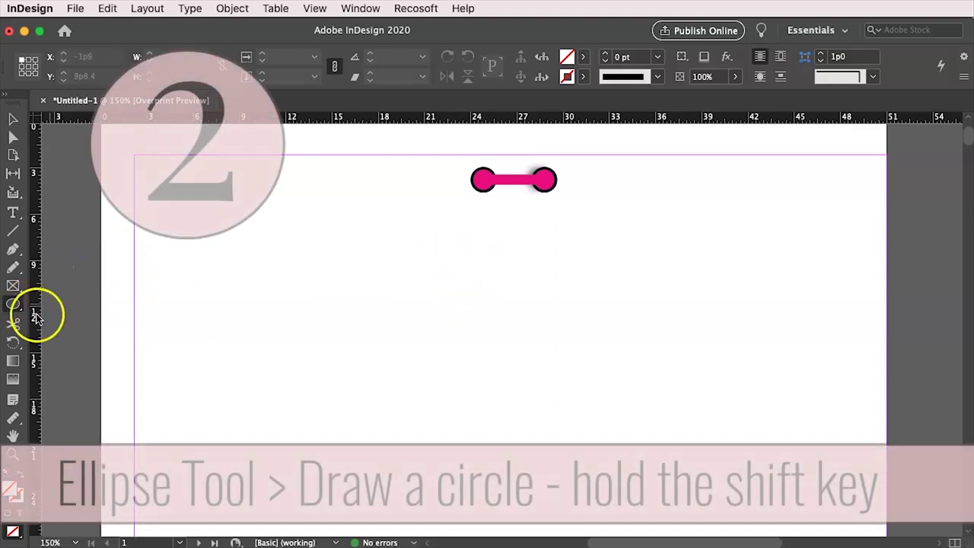
{"action": "left_click", "coordinate": [13, 304]}
{"action": "left_click", "coordinate": [74, 324]}
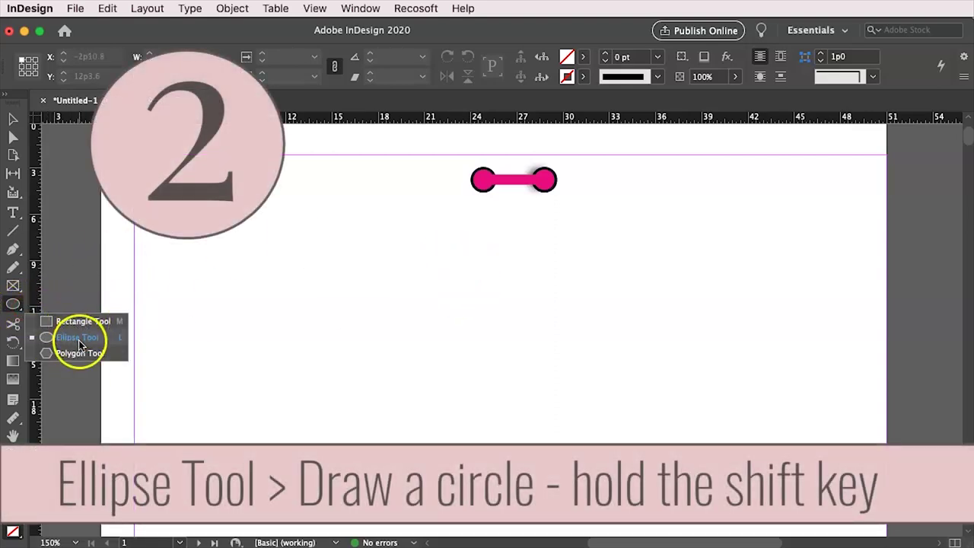
{"action": "left_click", "coordinate": [359, 320]}
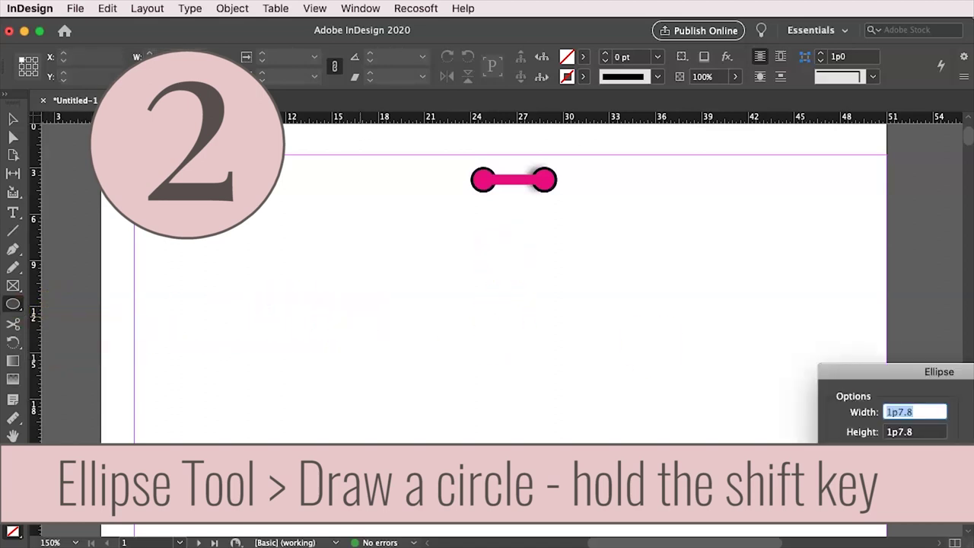
{"action": "key", "text": "Escape"}
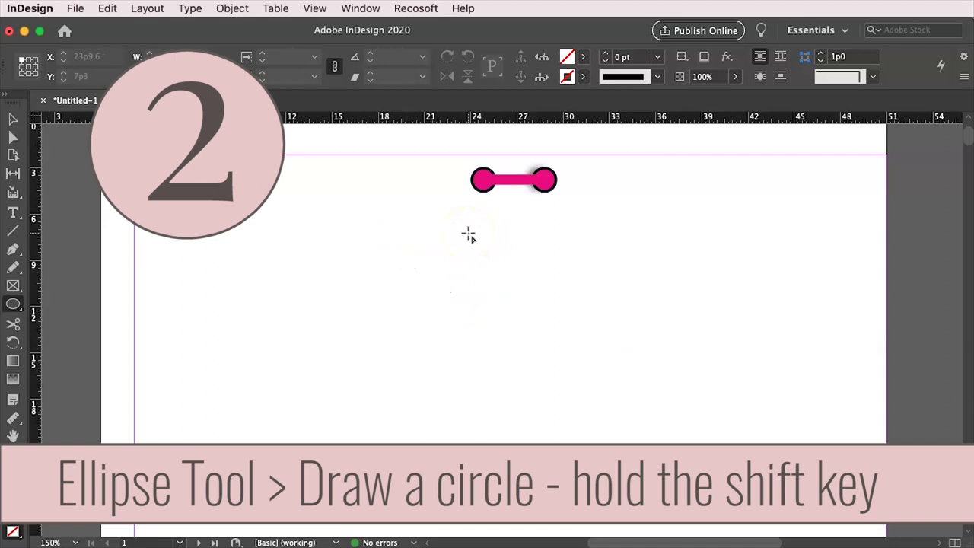
{"action": "left_click_drag", "start_coordinate": [469, 236], "coordinate": [494, 258]}
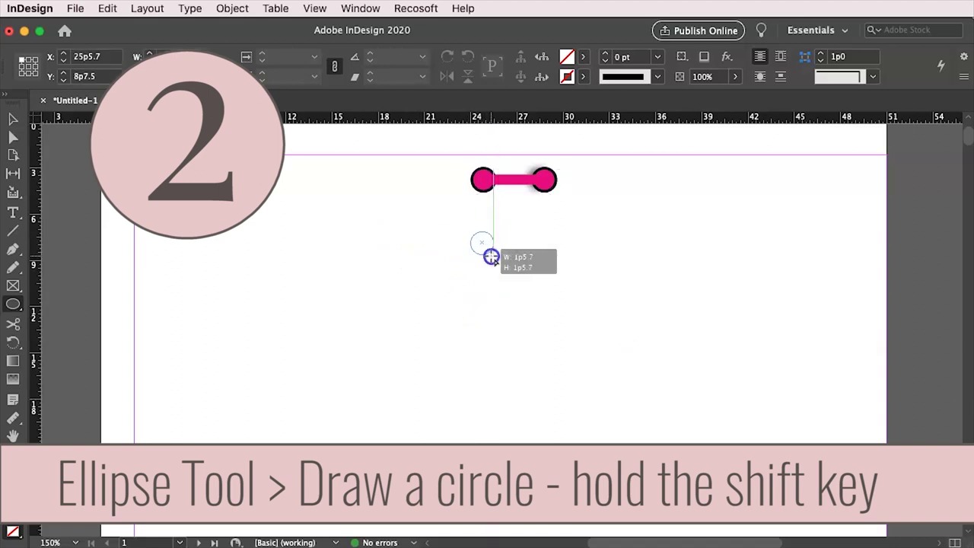
{"action": "left_click_drag", "start_coordinate": [491, 257], "coordinate": [493, 257]}
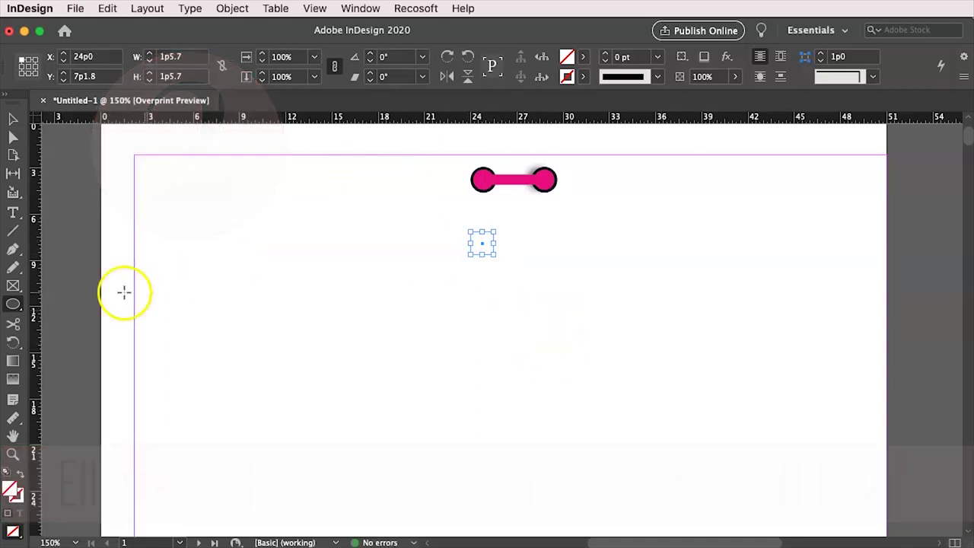
Step: Fill the small circle with the magenta swatch and select it
{"action": "left_click", "coordinate": [584, 59]}
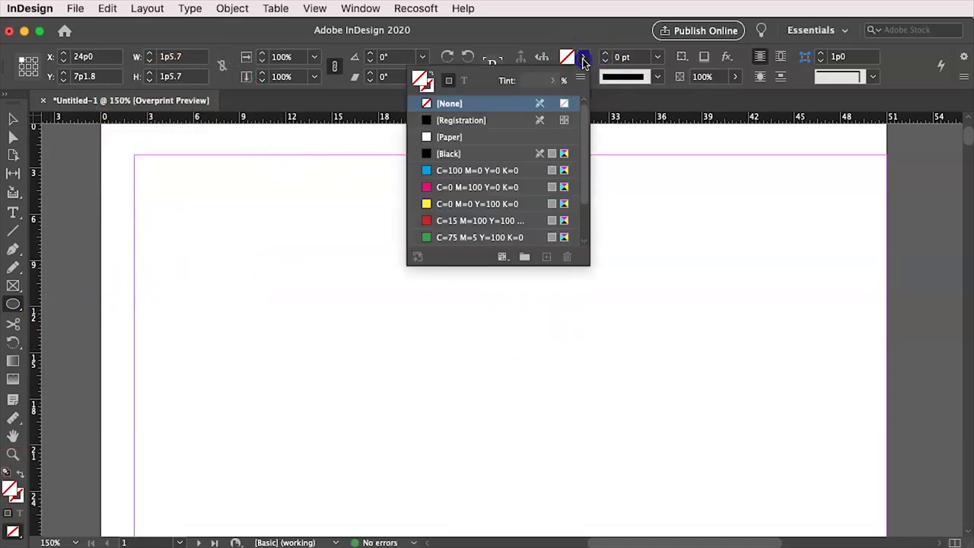
{"action": "left_click", "coordinate": [465, 186]}
{"action": "left_click", "coordinate": [526, 204]}
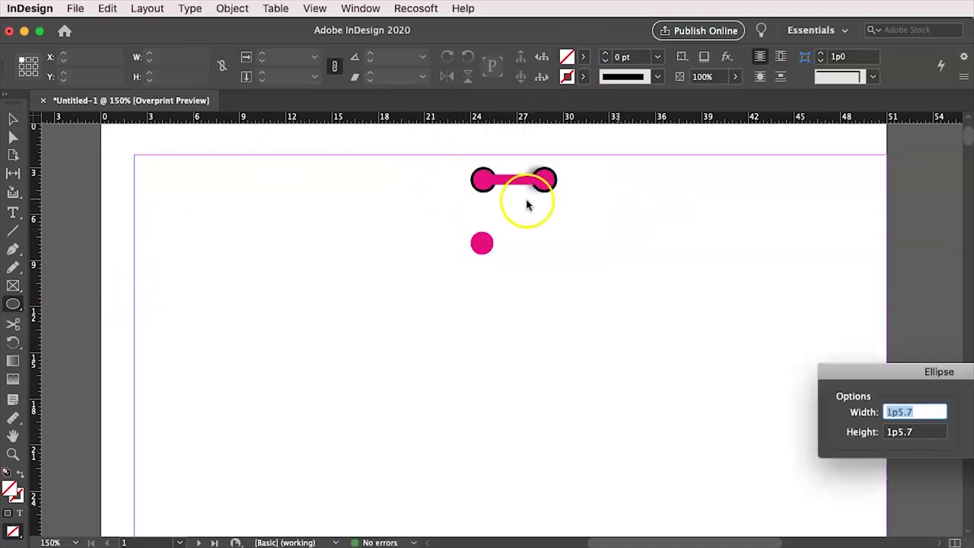
{"action": "key", "text": "Escape"}
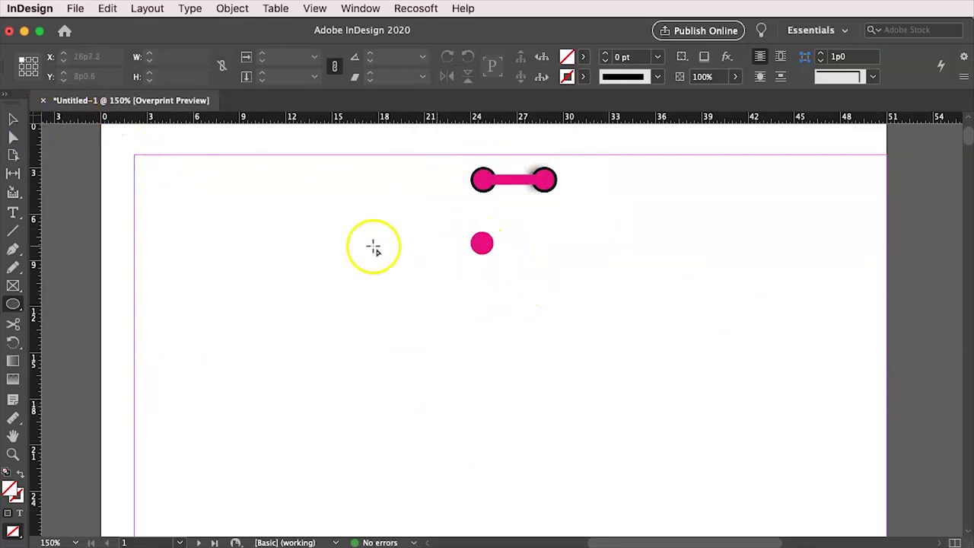
{"action": "left_click", "coordinate": [481, 244]}
Step: Swap the small circle's magenta fill for the Gold gradient swatch
{"action": "left_click", "coordinate": [583, 56]}
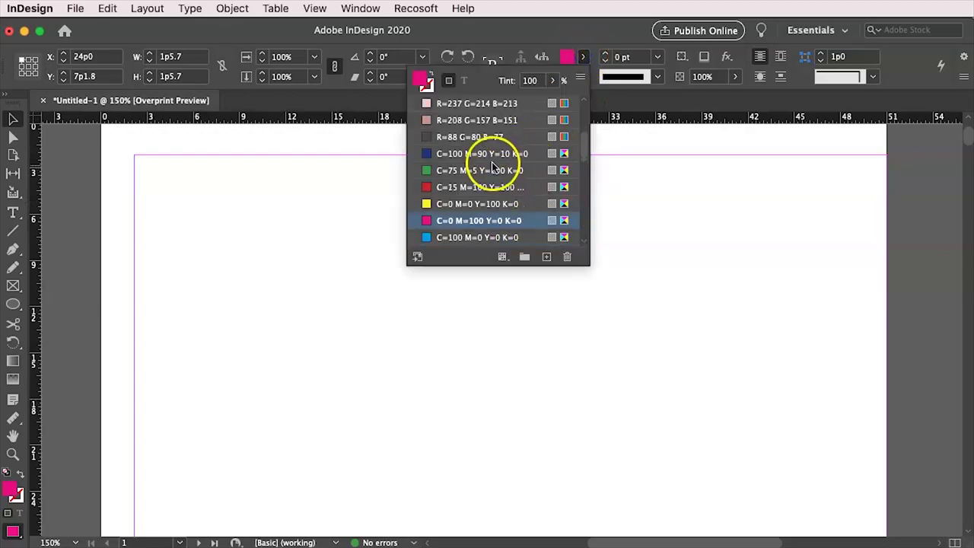
{"action": "scroll", "coordinate": [492, 166], "scroll_direction": "down", "scroll_amount": 5}
{"action": "scroll", "coordinate": [487, 164], "scroll_direction": "down", "scroll_amount": 1}
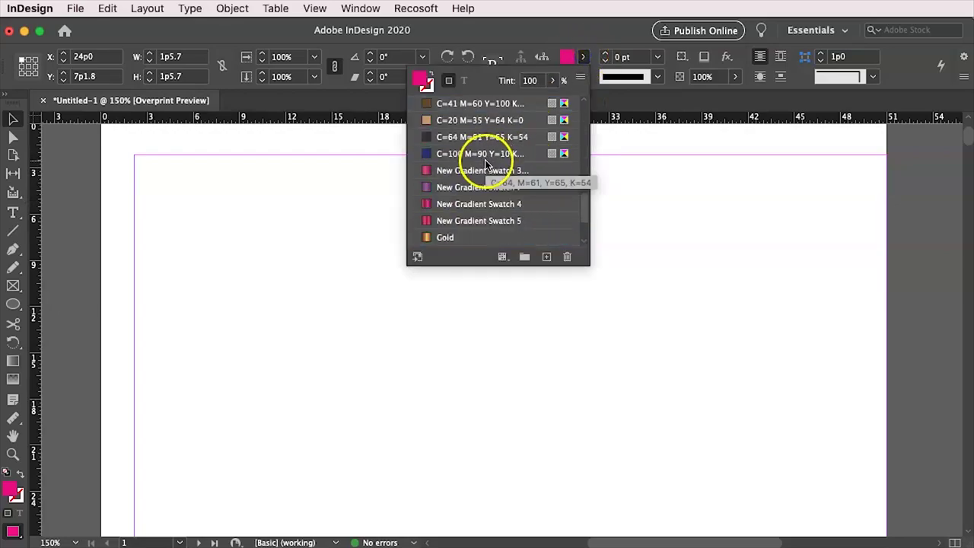
{"action": "left_click", "coordinate": [449, 238]}
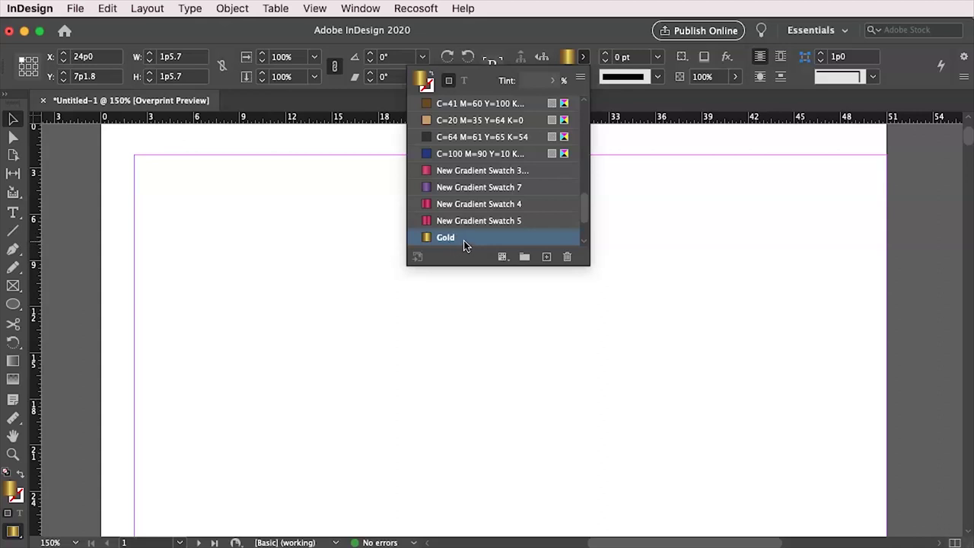
{"action": "left_click", "coordinate": [471, 143]}
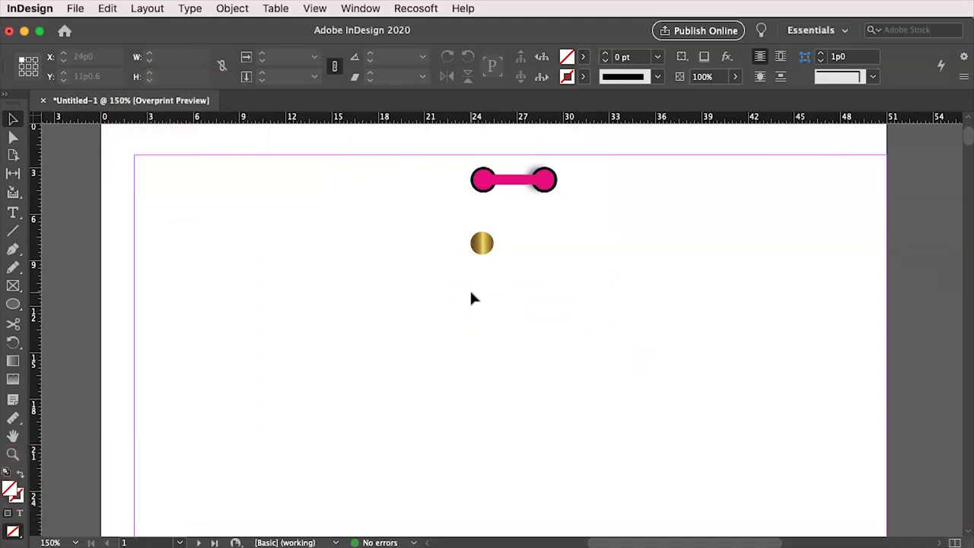
{"action": "left_click", "coordinate": [481, 245]}
Step: Paste a gold circle copy level with the first on its right, then draw a smaller circle
{"action": "key", "text": "super+v"}
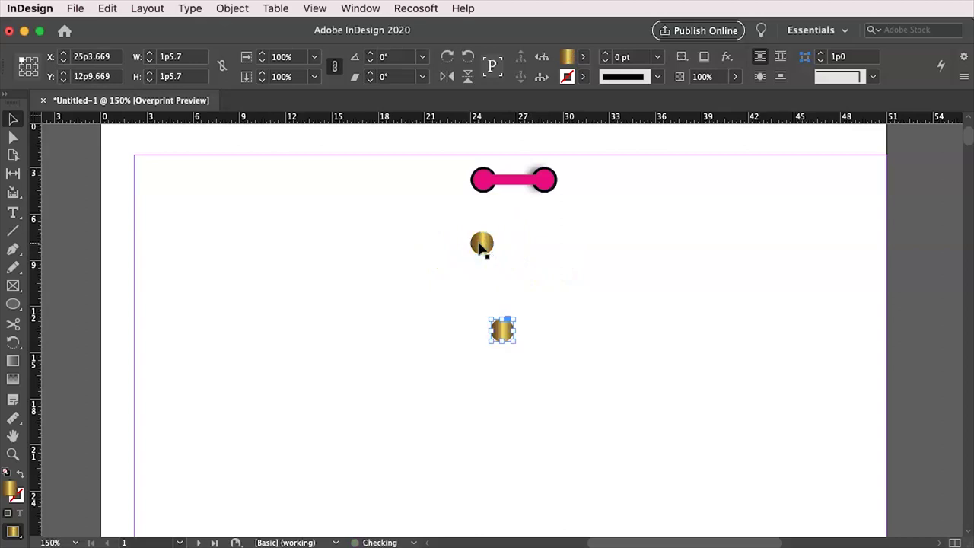
{"action": "left_click_drag", "start_coordinate": [502, 339], "coordinate": [550, 253]}
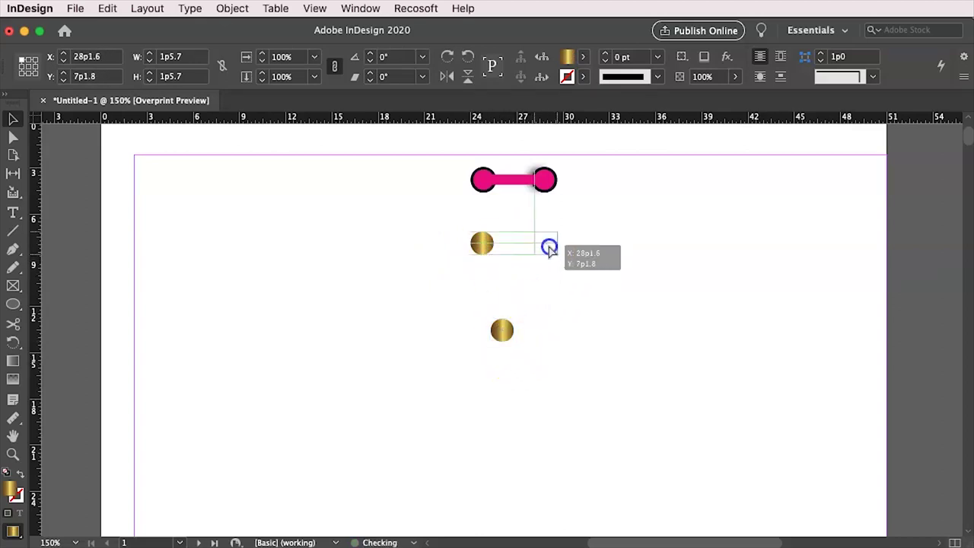
{"action": "left_click", "coordinate": [500, 277]}
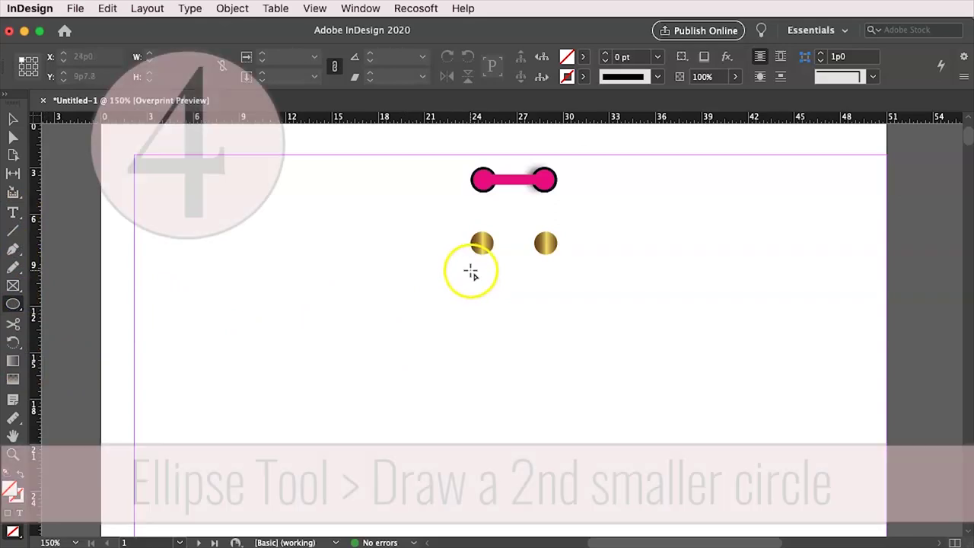
{"action": "left_click_drag", "start_coordinate": [472, 272], "coordinate": [487, 293]}
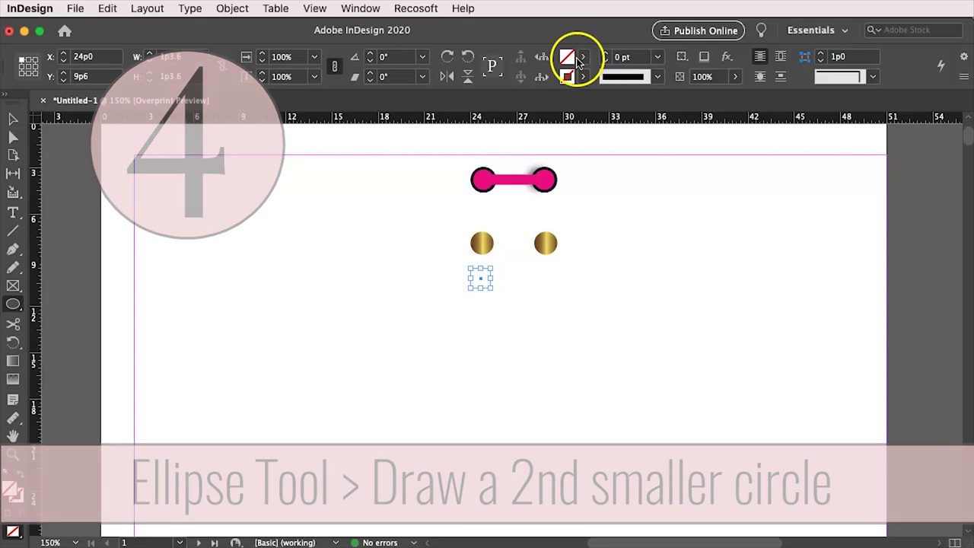
Step: Fill the smaller circle black and centre it on the left gold circle
{"action": "left_click", "coordinate": [582, 57]}
{"action": "left_click", "coordinate": [457, 154]}
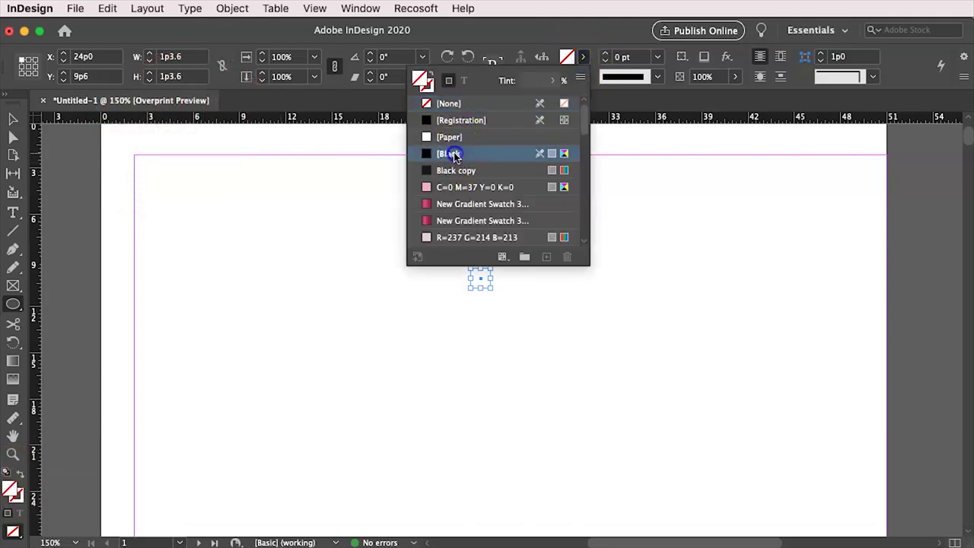
{"action": "left_click", "coordinate": [13, 119]}
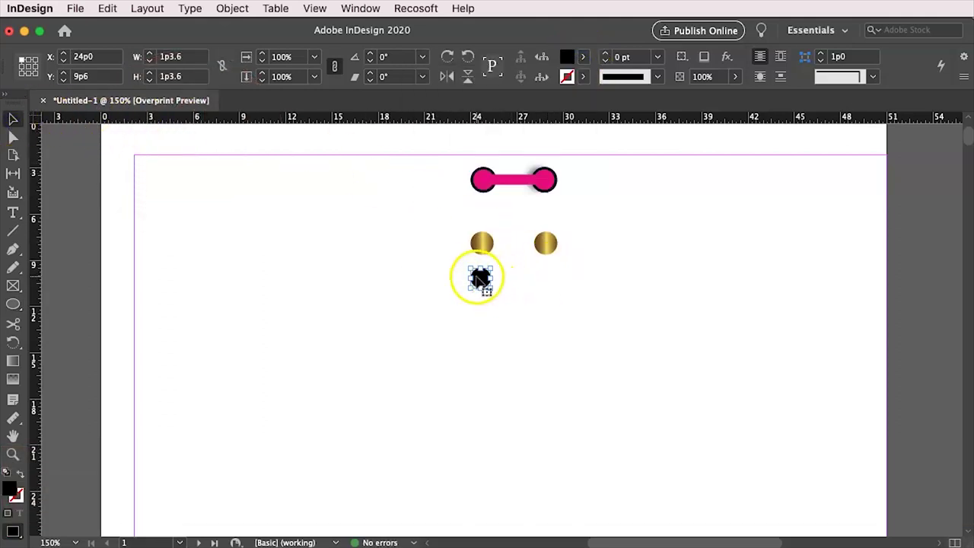
{"action": "left_click_drag", "start_coordinate": [481, 279], "coordinate": [481, 244]}
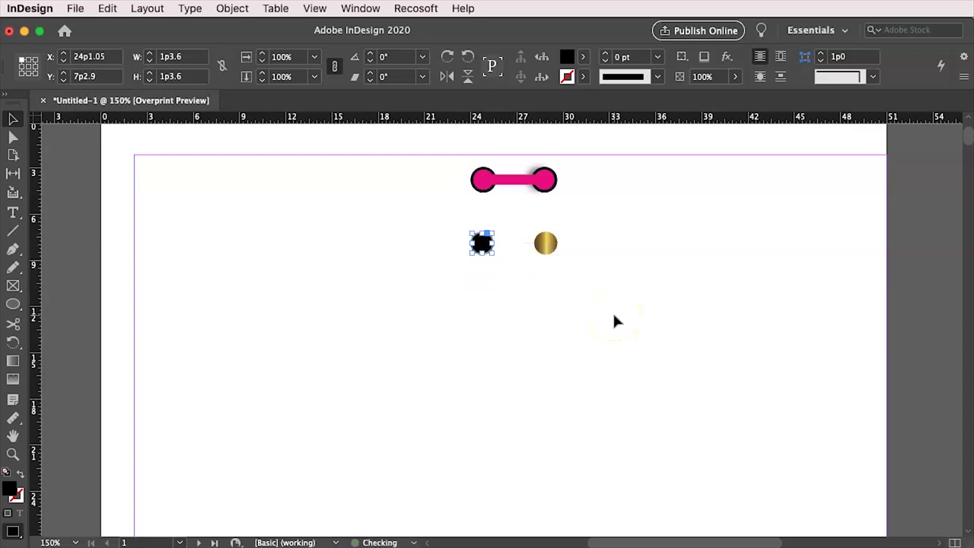
{"action": "left_click", "coordinate": [615, 318]}
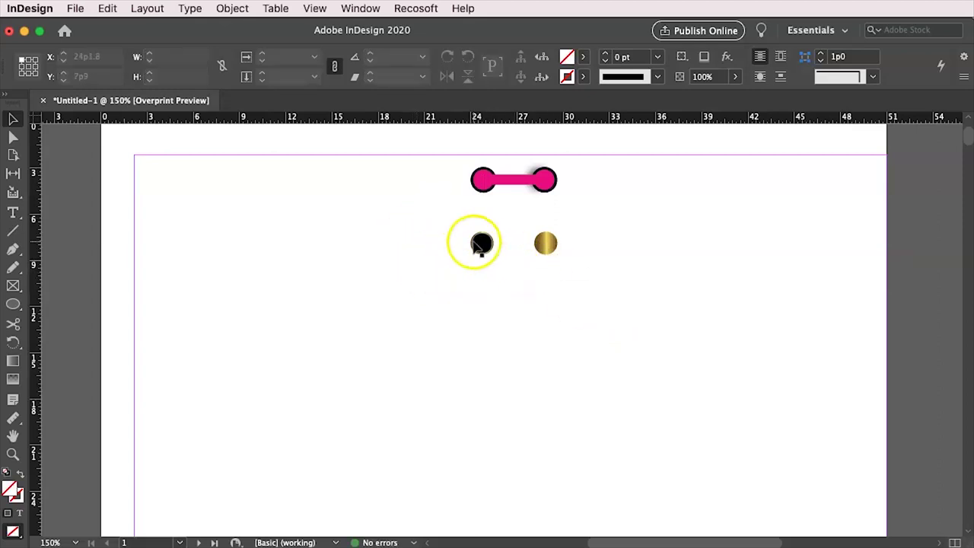
Step: Centre a copy of the black circle on the right gold circle and zoom in
{"action": "left_click", "coordinate": [480, 245]}
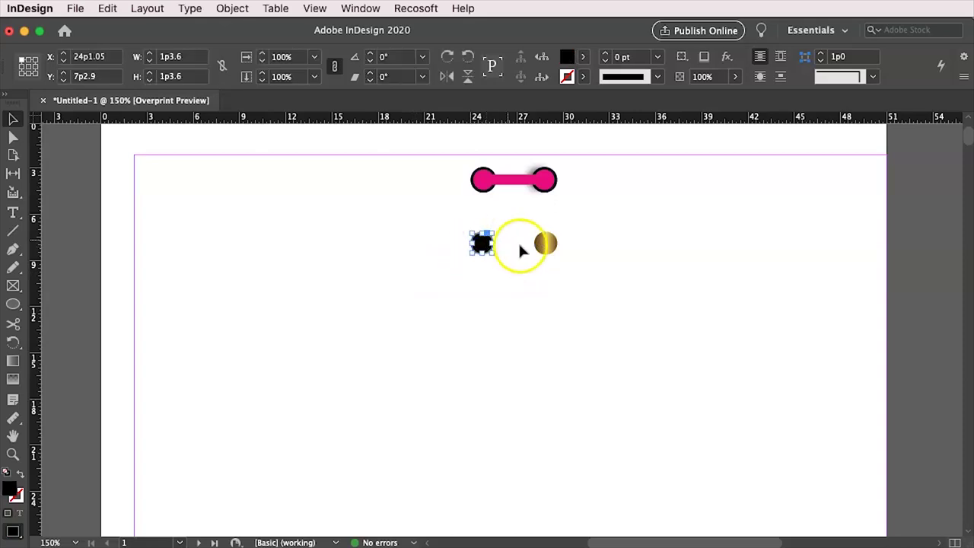
{"action": "left_click_drag", "start_coordinate": [491, 245], "coordinate": [511, 337]}
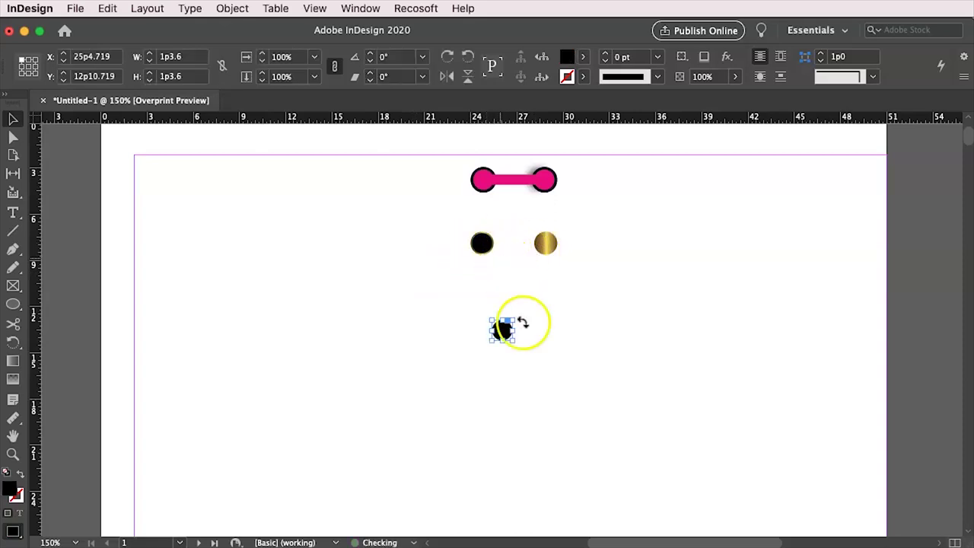
{"action": "left_click_drag", "start_coordinate": [545, 243], "coordinate": [549, 251]}
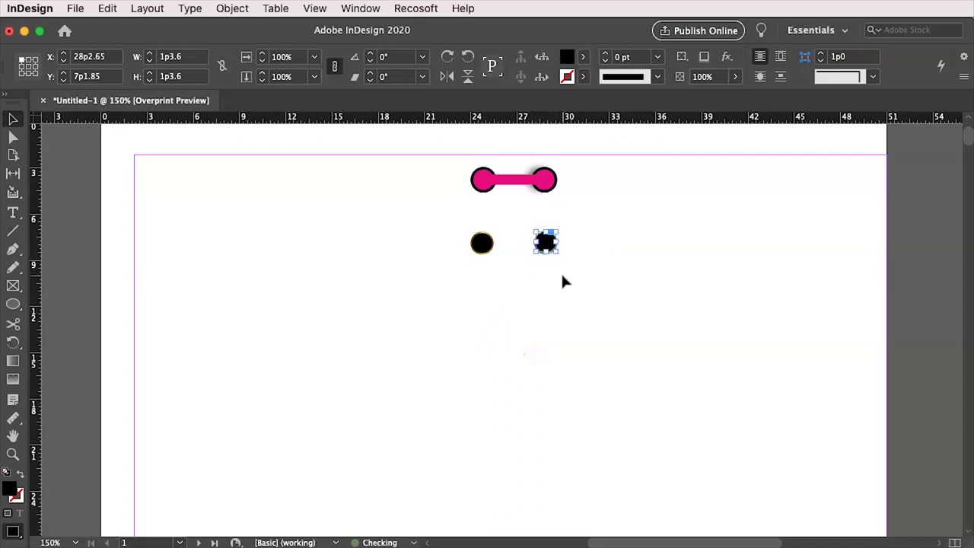
{"action": "left_click", "coordinate": [713, 159]}
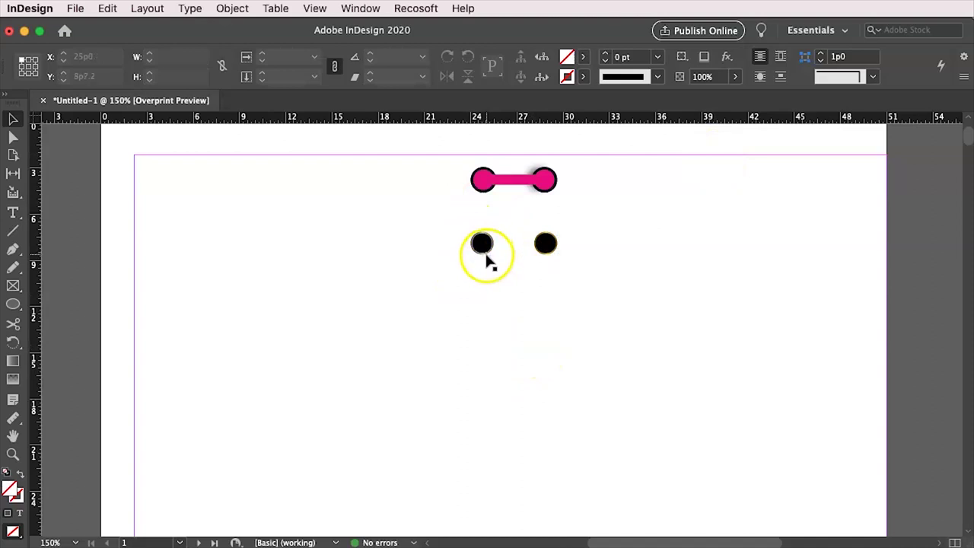
{"action": "left_click", "coordinate": [569, 352]}
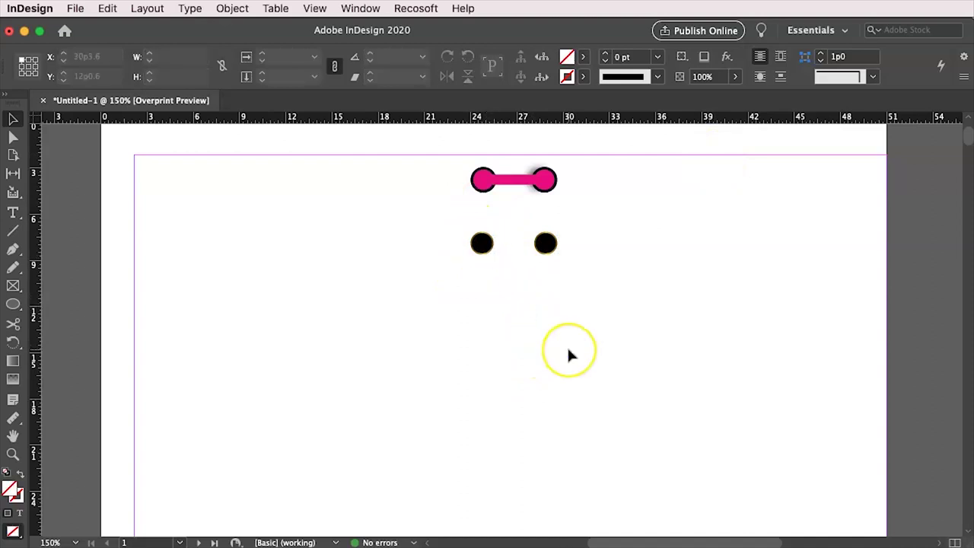
{"action": "key", "text": "super+equal"}
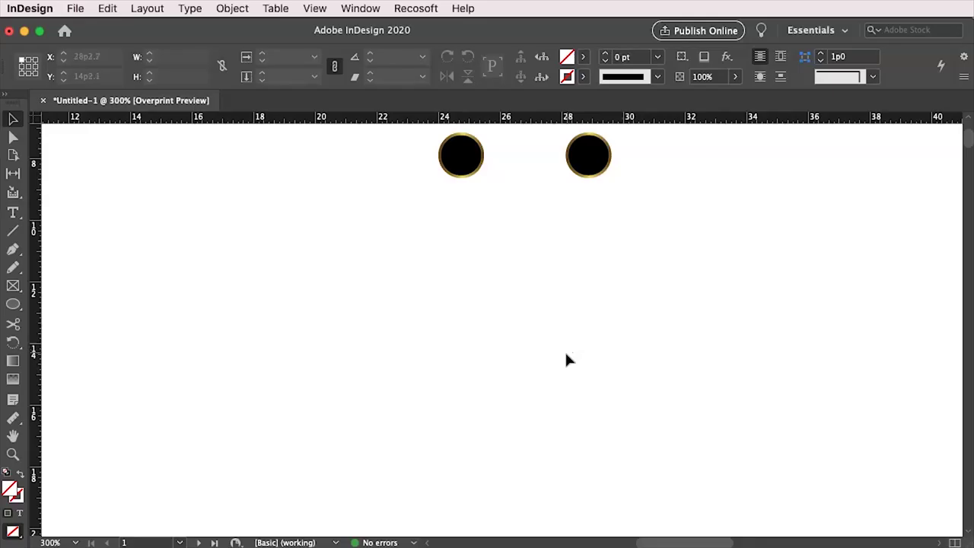
Step: Enlarge the left gold circle to thicken its ring and nudge it back to centre
{"action": "scroll", "coordinate": [564, 352], "scroll_direction": "up", "scroll_amount": 5}
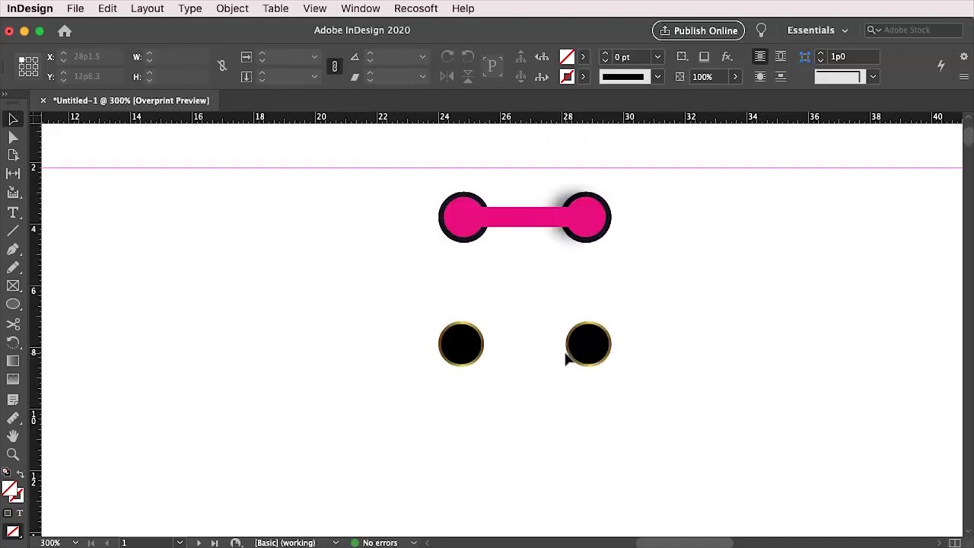
{"action": "left_click", "coordinate": [480, 363]}
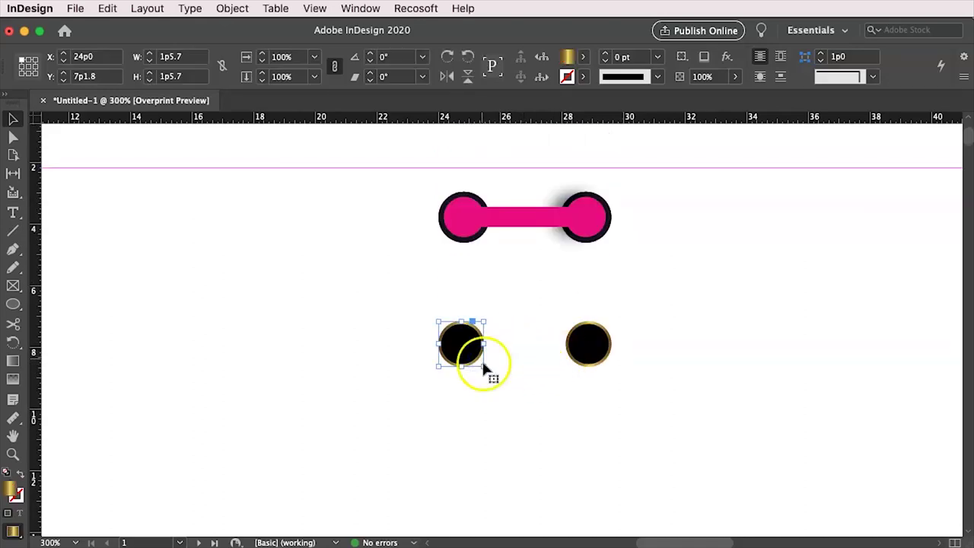
{"action": "left_click_drag", "start_coordinate": [485, 368], "coordinate": [494, 378]}
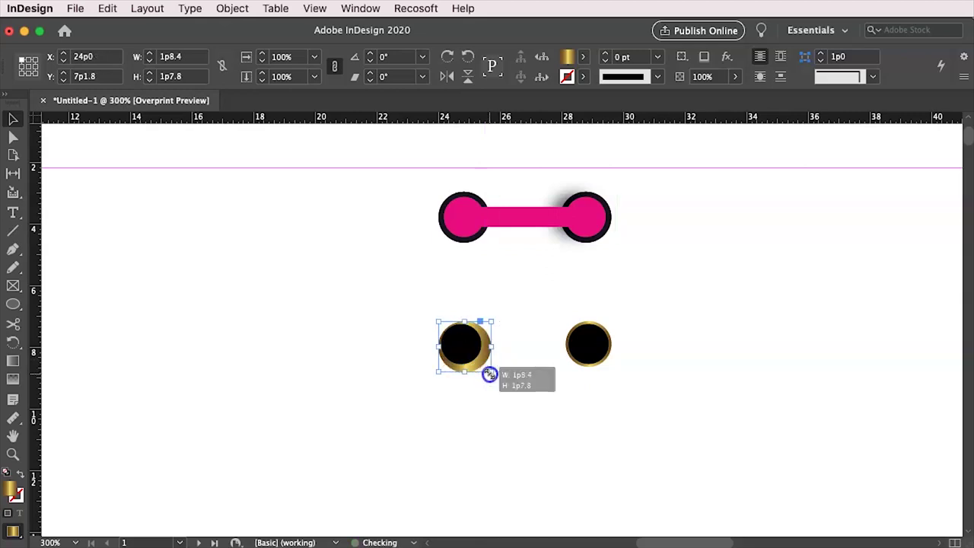
{"action": "left_click_drag", "start_coordinate": [494, 377], "coordinate": [489, 369]}
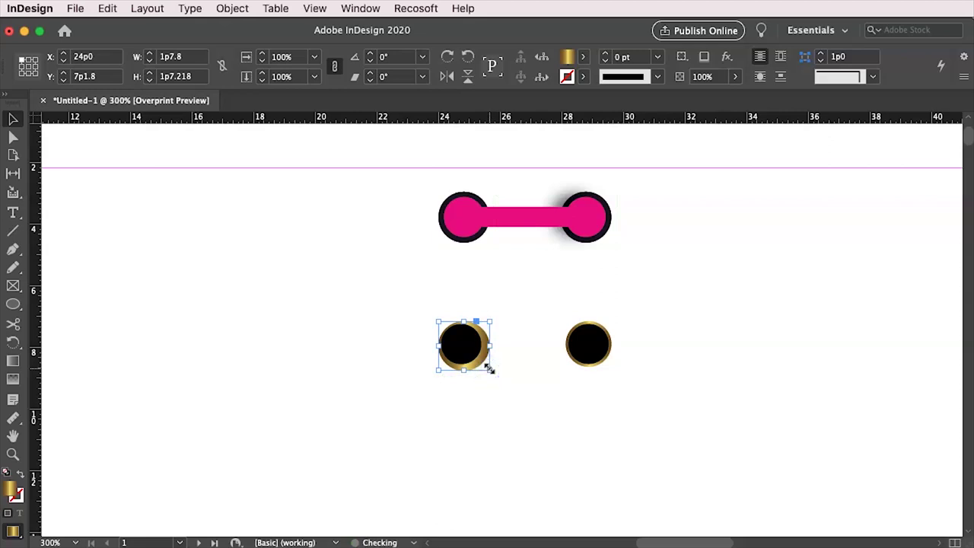
{"action": "key", "text": "Up"}
{"action": "key", "text": "Up"}
{"action": "key", "text": "Left"}
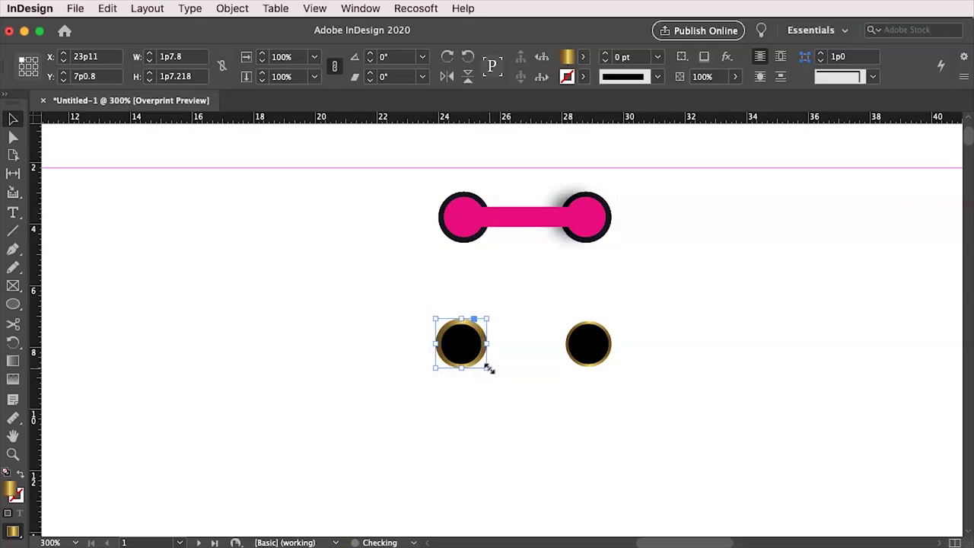
Step: Alt-drag a copy of the enlarged left gold circle onto the right black circle
{"action": "left_click", "coordinate": [592, 391]}
{"action": "left_click_drag", "start_coordinate": [577, 342], "coordinate": [569, 346]}
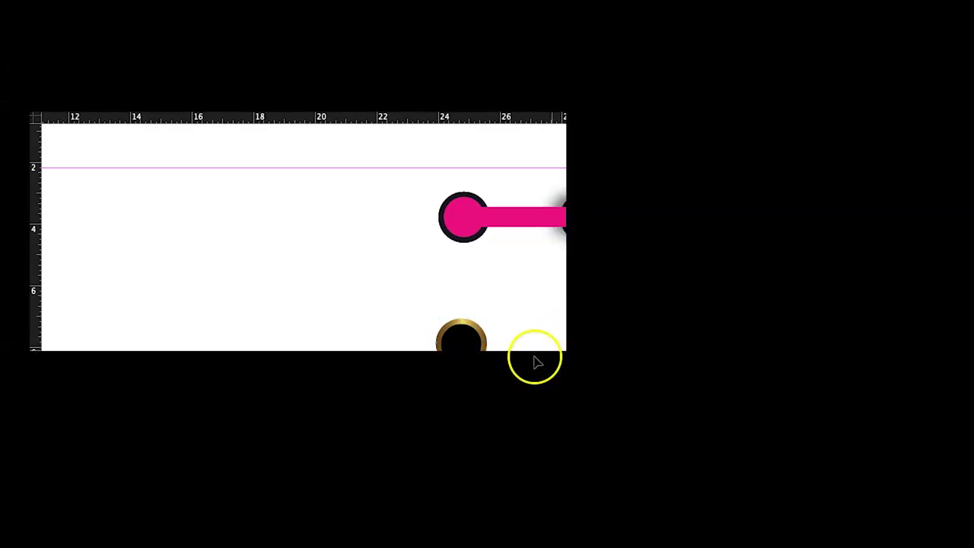
{"action": "left_click", "coordinate": [489, 352]}
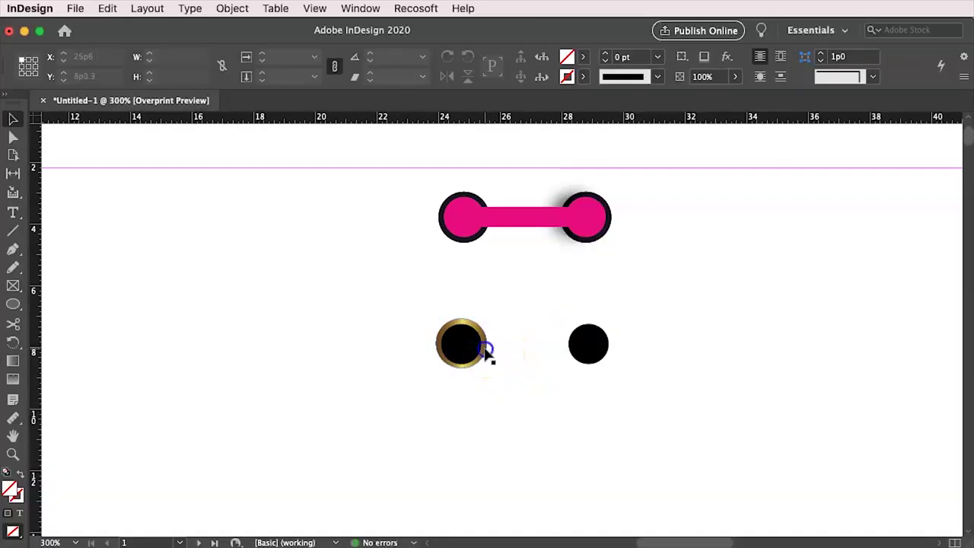
{"action": "left_click_drag", "start_coordinate": [487, 351], "coordinate": [593, 347]}
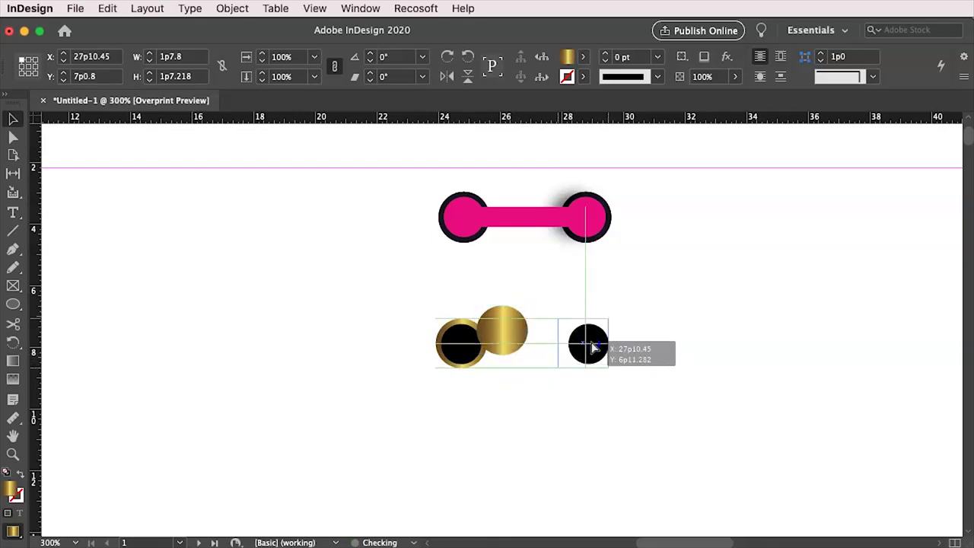
{"action": "left_click_drag", "start_coordinate": [592, 347], "coordinate": [593, 347]}
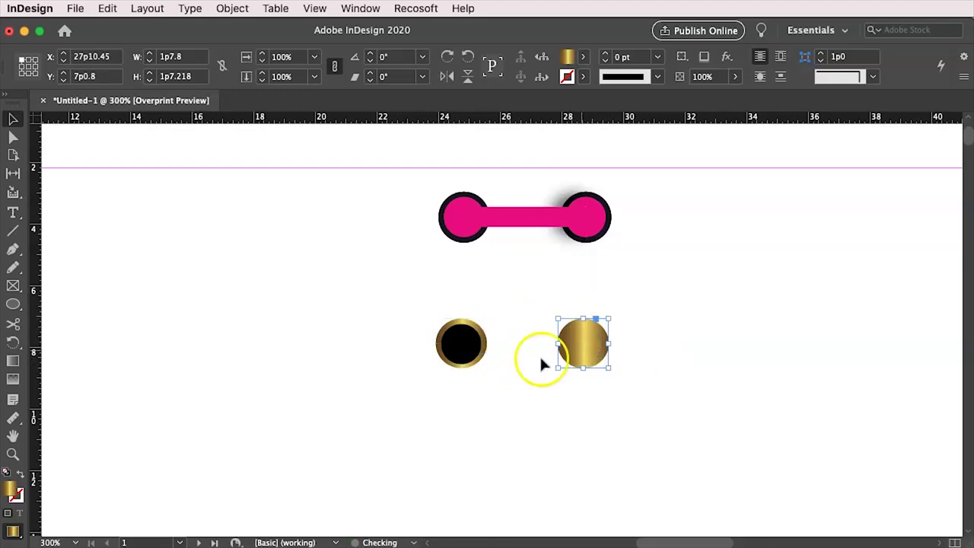
Step: Send the gold copy behind the right black circle, centre it, and begin a rectangle bar
{"action": "right_click", "coordinate": [590, 347]}
{"action": "mouse_move", "coordinate": [624, 502]}
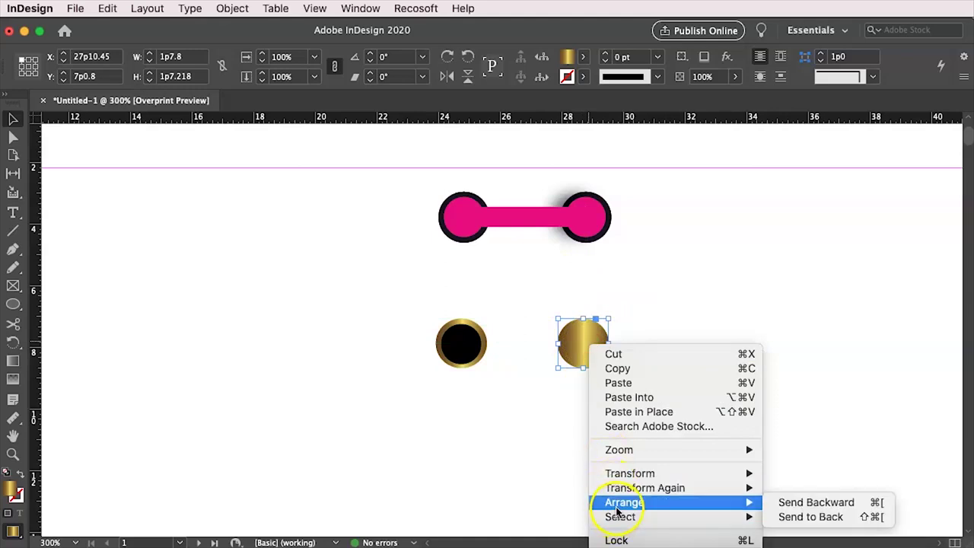
{"action": "left_click", "coordinate": [811, 517]}
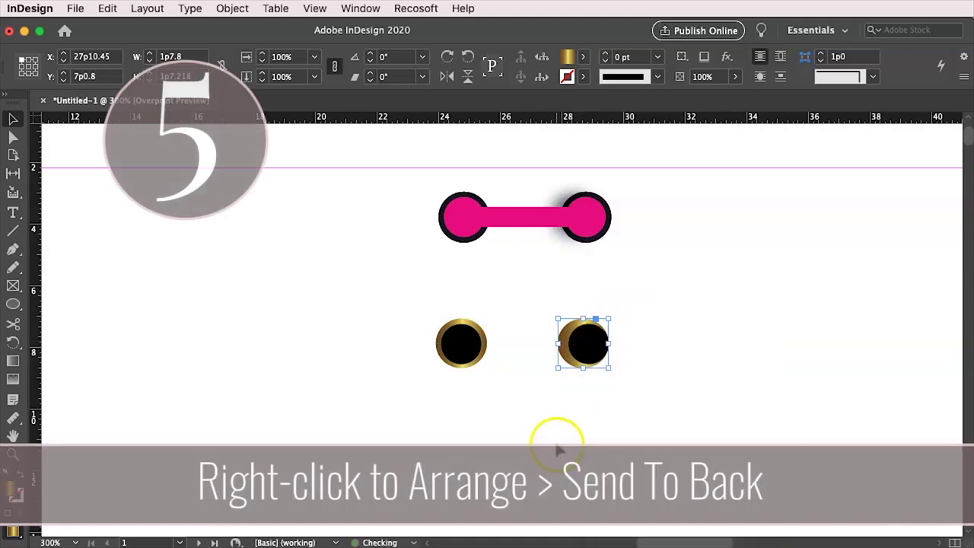
{"action": "left_click", "coordinate": [565, 345]}
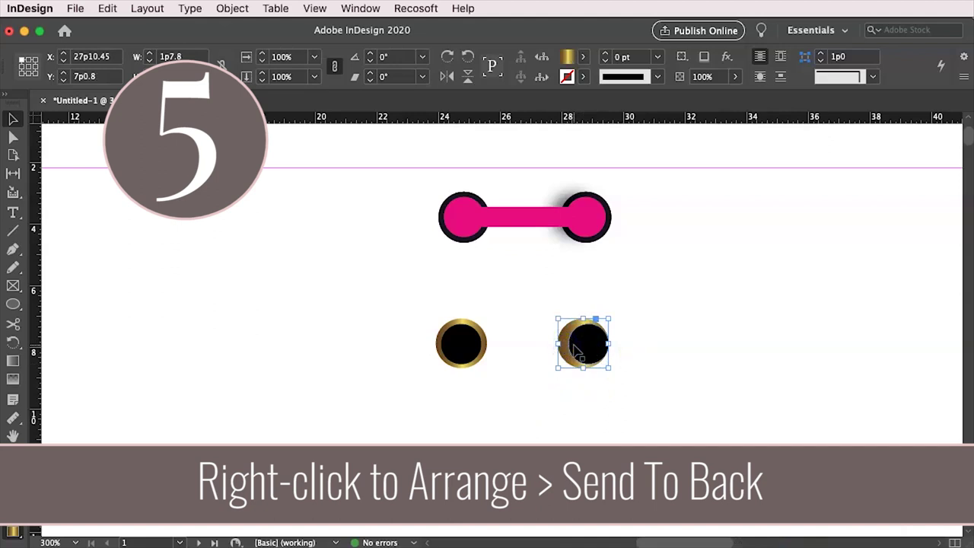
{"action": "key", "text": "Right"}
{"action": "key", "text": "Right"}
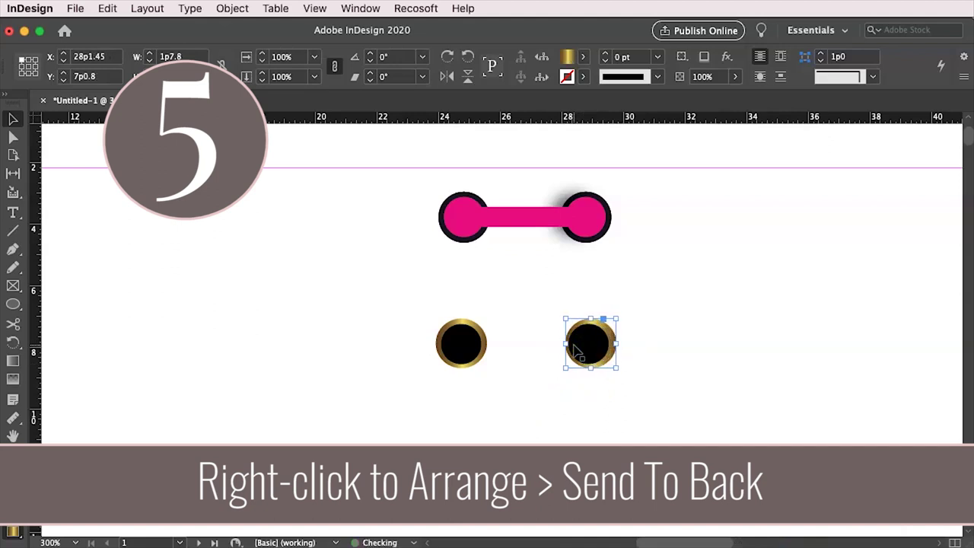
{"action": "left_click", "coordinate": [510, 402]}
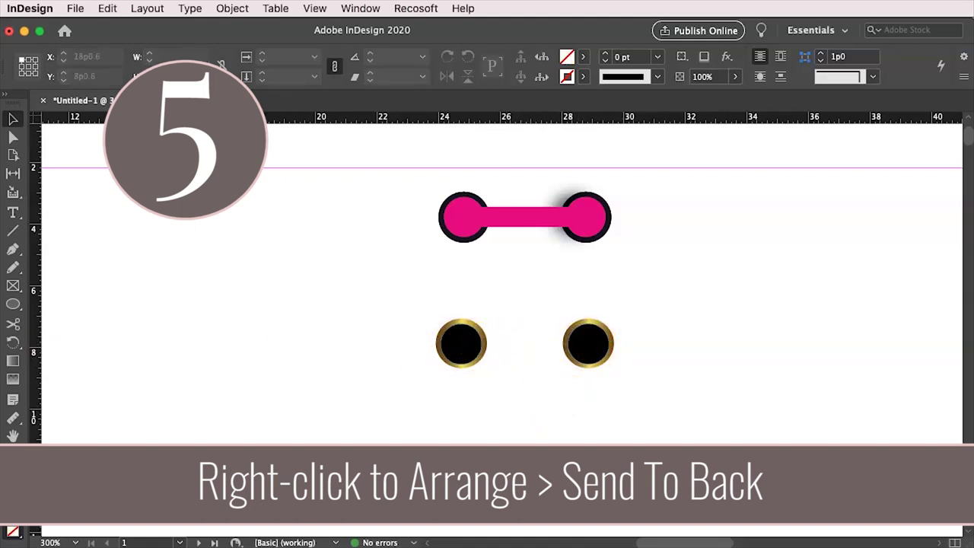
{"action": "left_click_drag", "start_coordinate": [15, 305], "coordinate": [77, 321]}
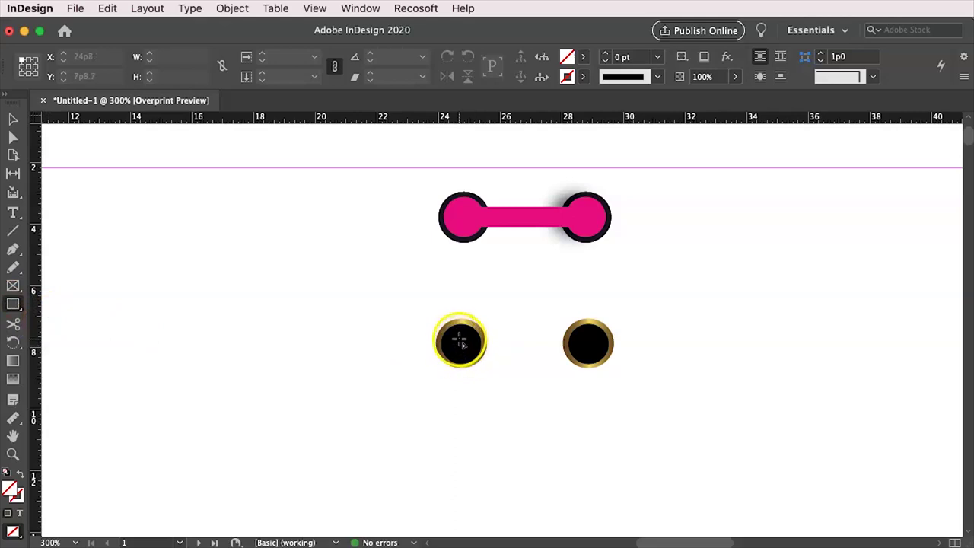
{"action": "mouse_move", "coordinate": [458, 340]}
{"action": "left_mouse_down"}
{"action": "mouse_move", "coordinate": [466, 351]}
{"action": "mouse_move", "coordinate": [569, 352]}
{"action": "left_mouse_up"}
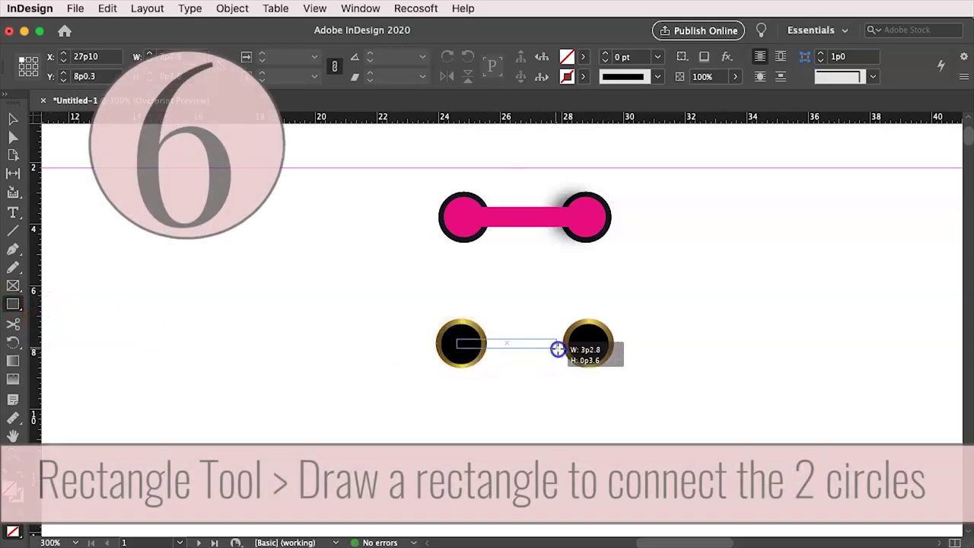
Step: Stretch the rectangle across to the right circle to form the connecting bar
{"action": "left_click_drag", "start_coordinate": [569, 351], "coordinate": [587, 353]}
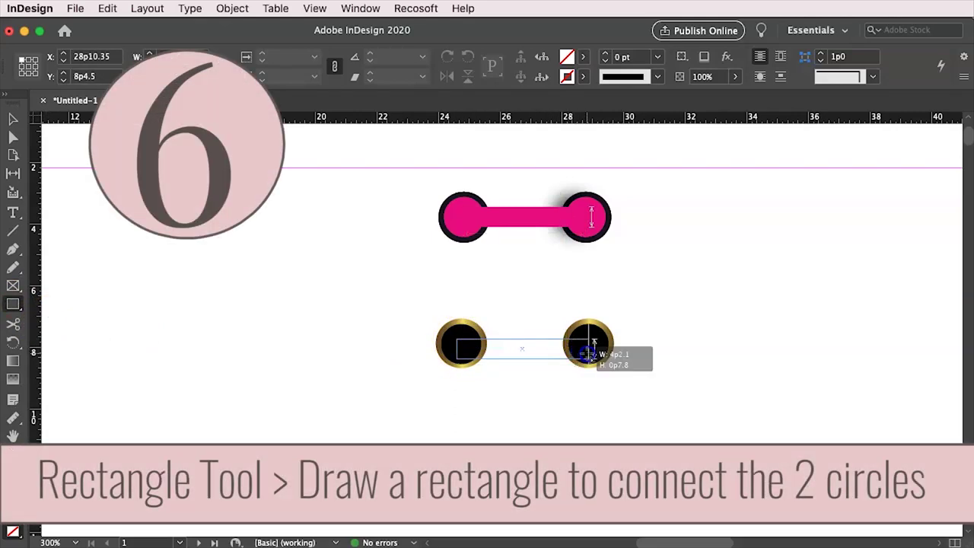
{"action": "left_click_drag", "start_coordinate": [588, 353], "coordinate": [588, 355]}
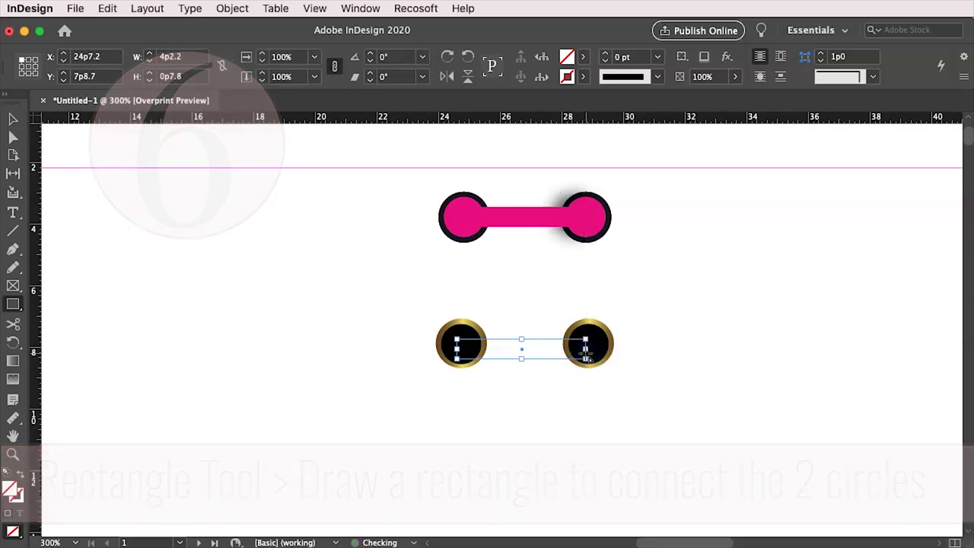
{"action": "left_click", "coordinate": [13, 118]}
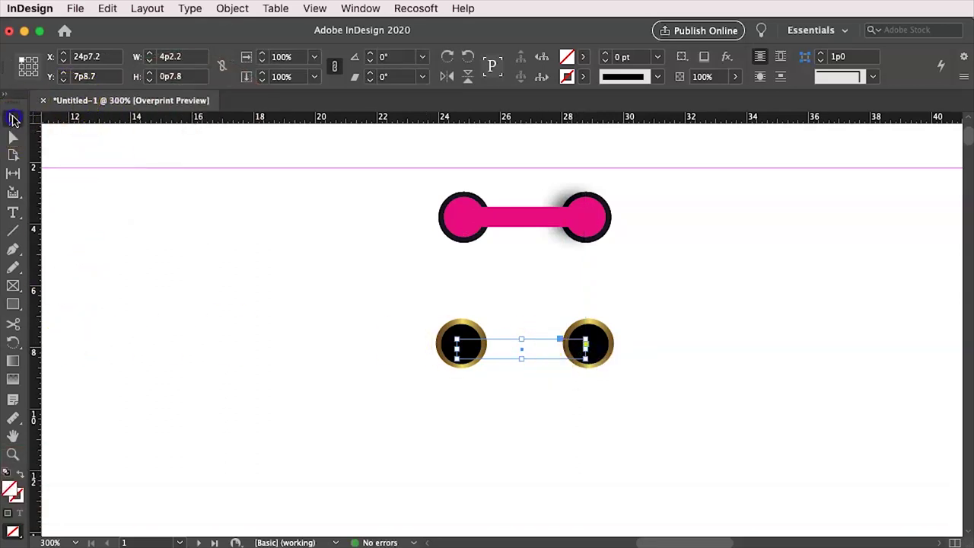
{"action": "left_click", "coordinate": [13, 304]}
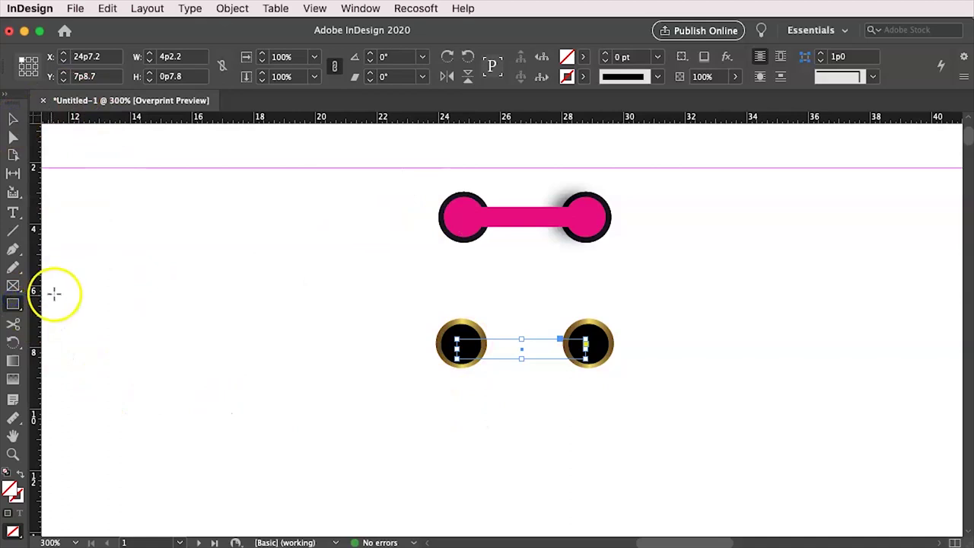
Step: Fill the bar with the Gold gradient and nudge it up and right into place
{"action": "left_click", "coordinate": [23, 118]}
{"action": "left_click", "coordinate": [583, 57]}
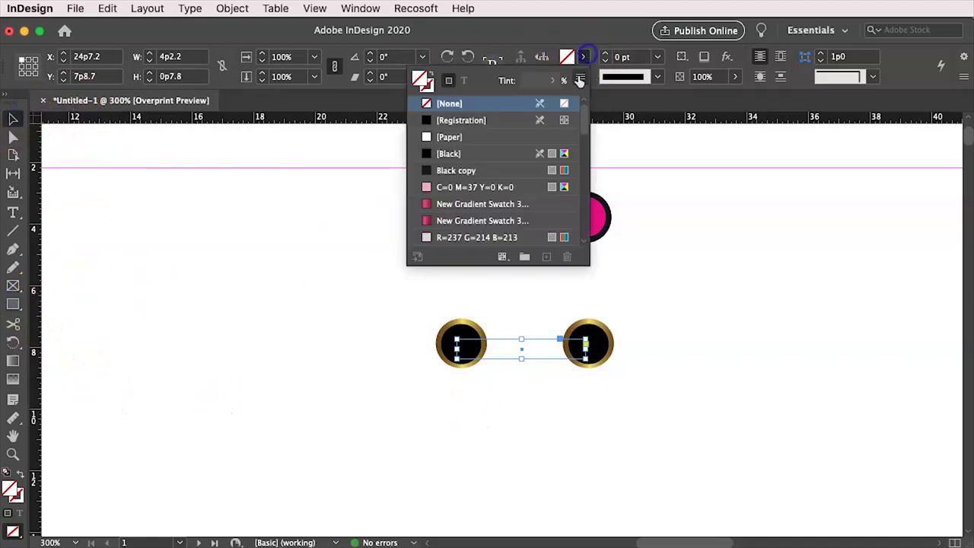
{"action": "scroll", "coordinate": [480, 247], "scroll_direction": "down", "scroll_amount": 5}
{"action": "left_click", "coordinate": [447, 171]}
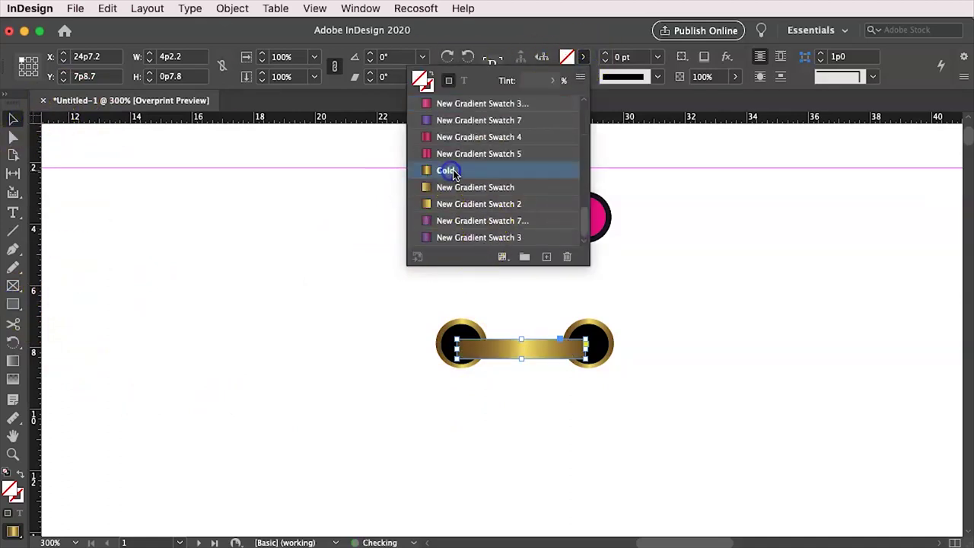
{"action": "left_click", "coordinate": [13, 120]}
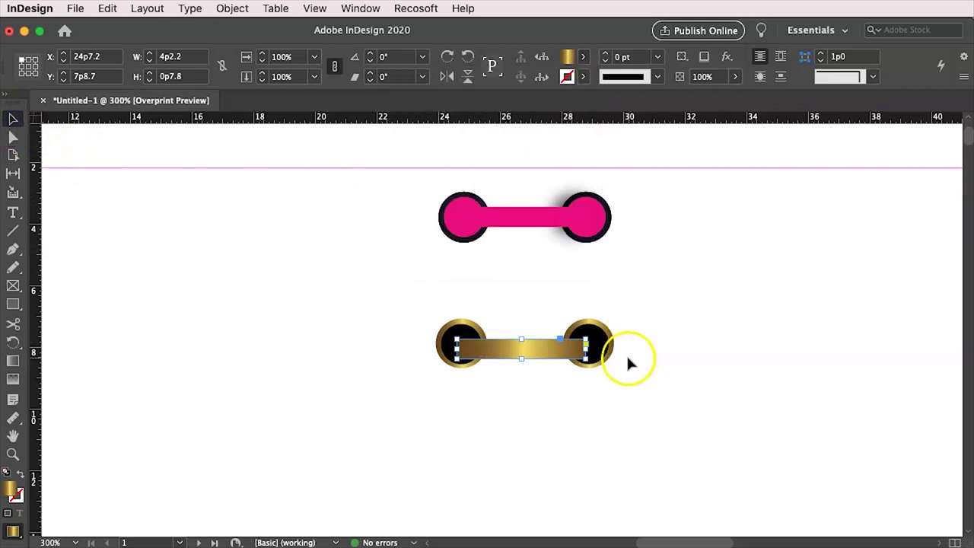
{"action": "key", "text": "Up"}
{"action": "key", "text": "Up"}
{"action": "key", "text": "Right"}
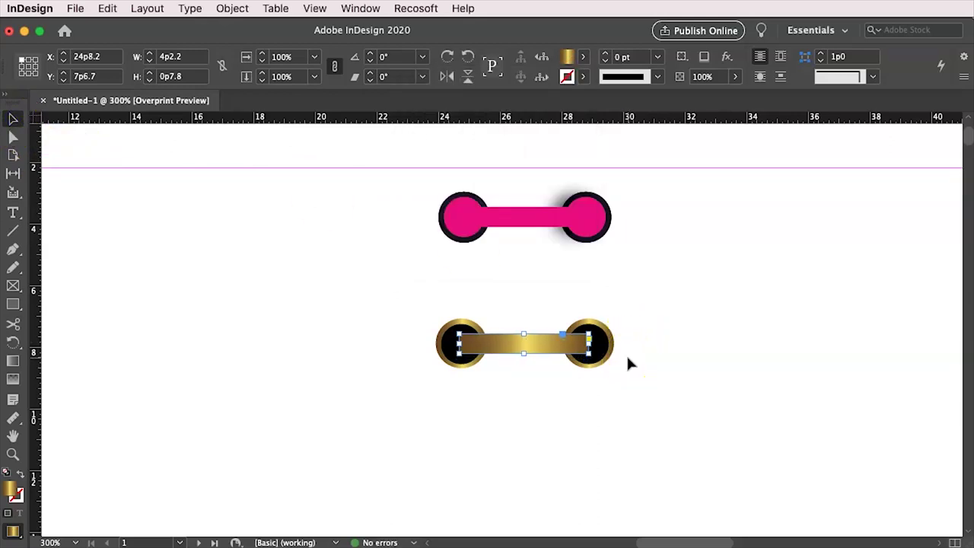
{"action": "left_click", "coordinate": [632, 397]}
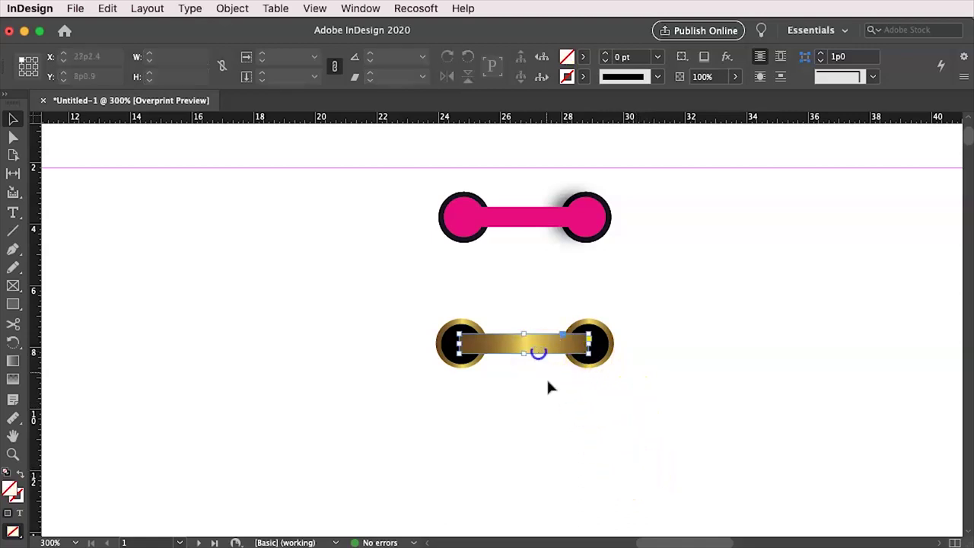
{"action": "left_click", "coordinate": [706, 509]}
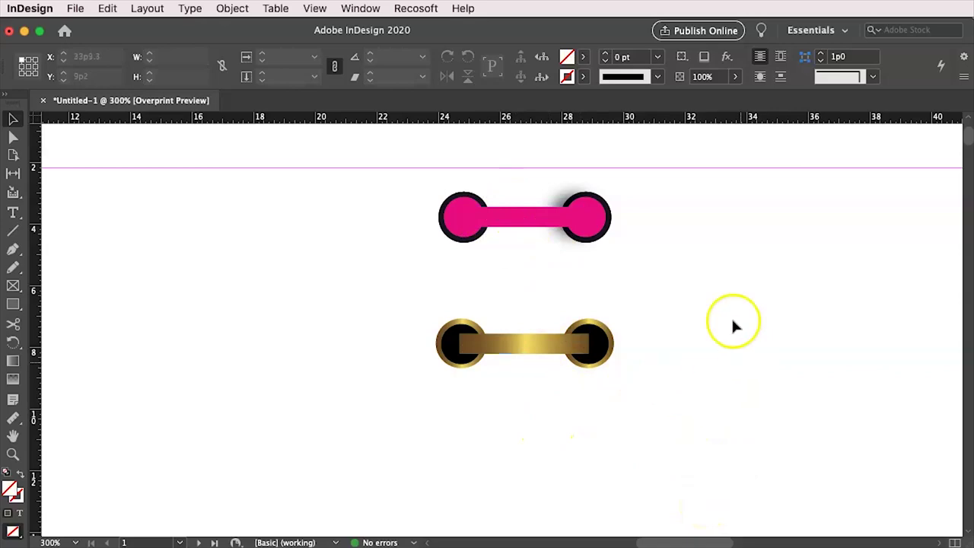
Step: Give the gold bar rounded corners, then scroll down and select the right connector circle
{"action": "left_click", "coordinate": [556, 344]}
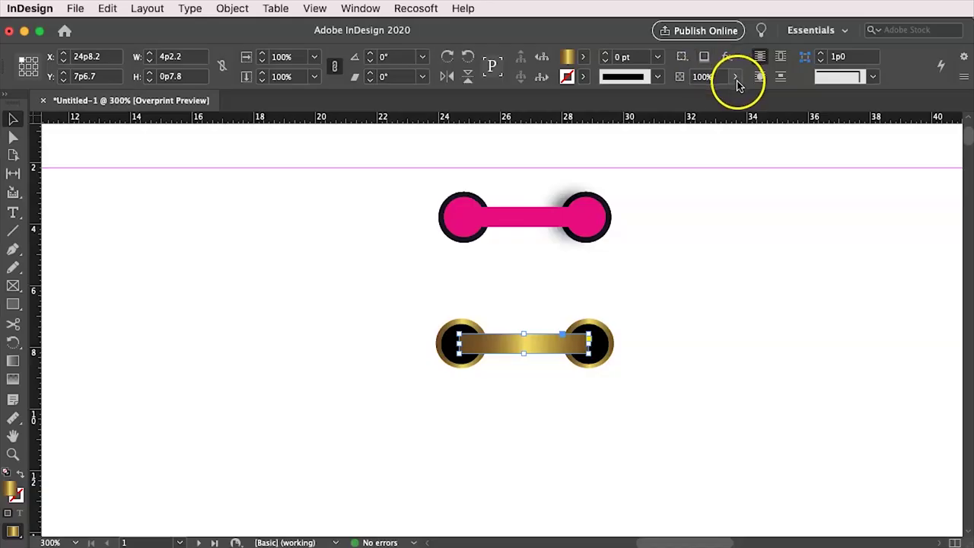
{"action": "left_click", "coordinate": [868, 78]}
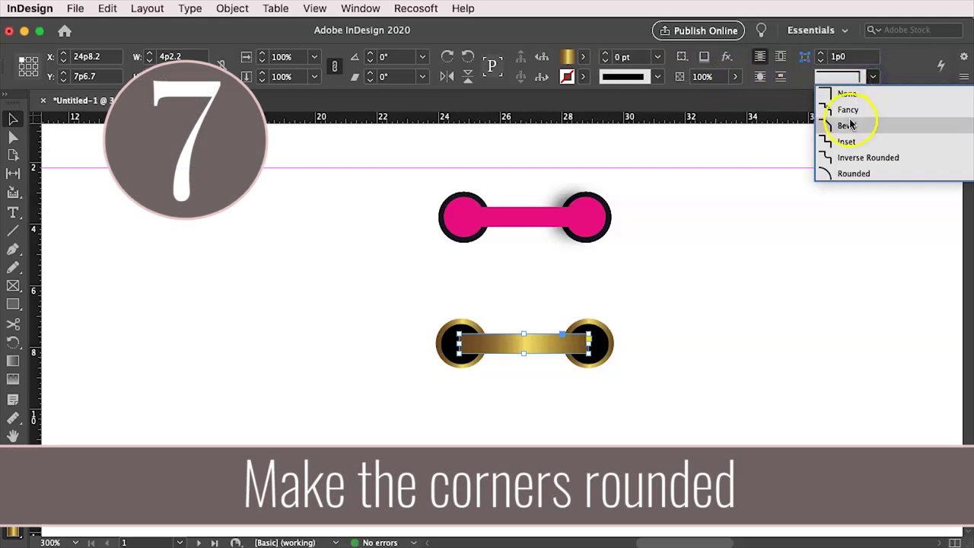
{"action": "left_click", "coordinate": [851, 173]}
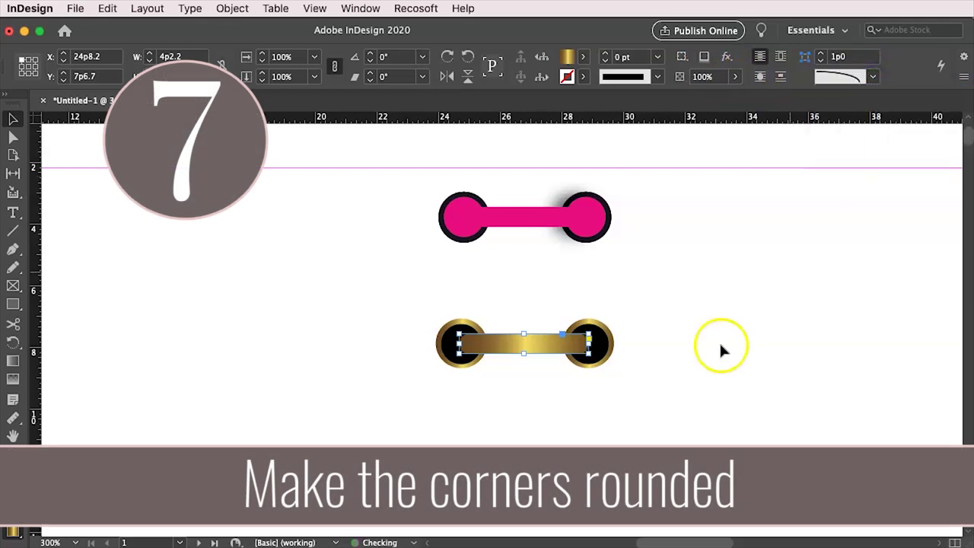
{"action": "left_click", "coordinate": [451, 421]}
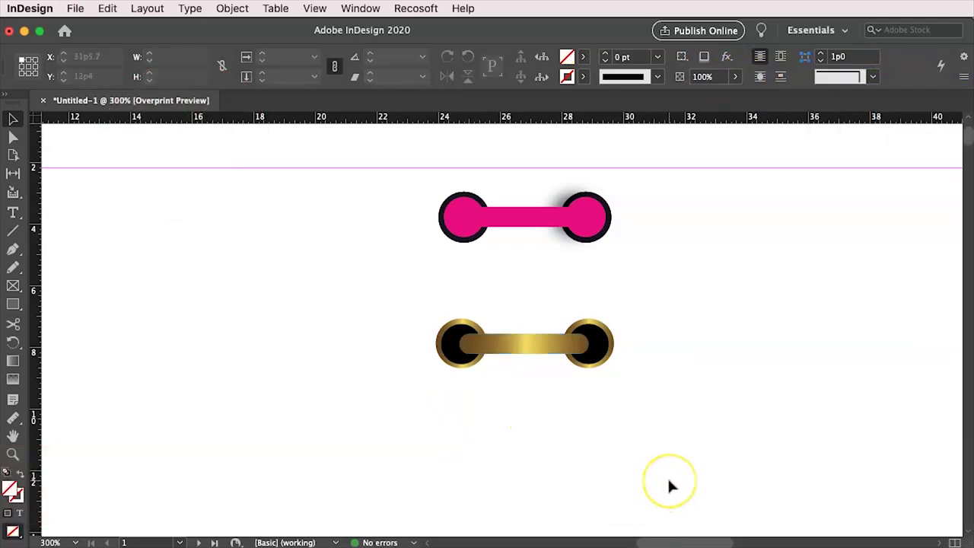
{"action": "scroll", "coordinate": [668, 477], "scroll_direction": "down", "scroll_amount": 1}
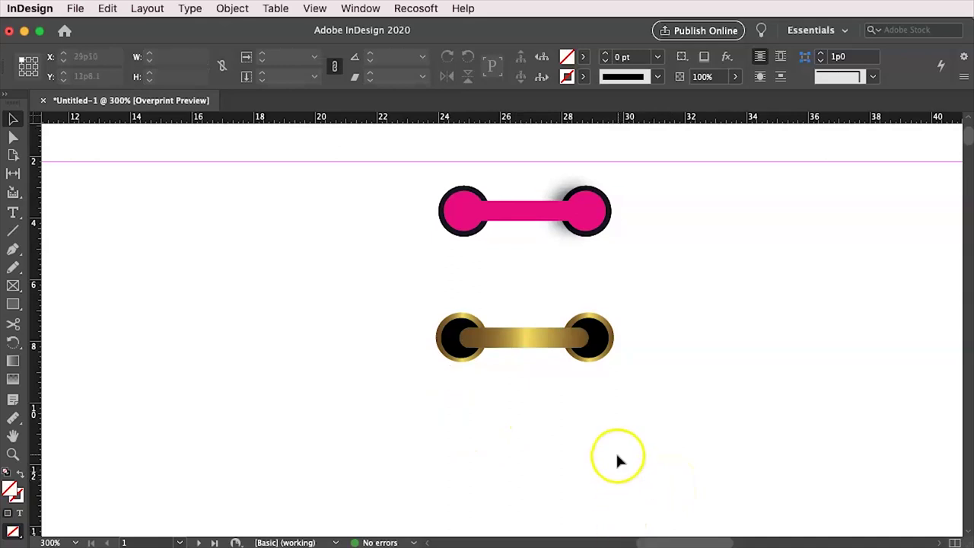
{"action": "scroll", "coordinate": [640, 409], "scroll_direction": "down", "scroll_amount": 2}
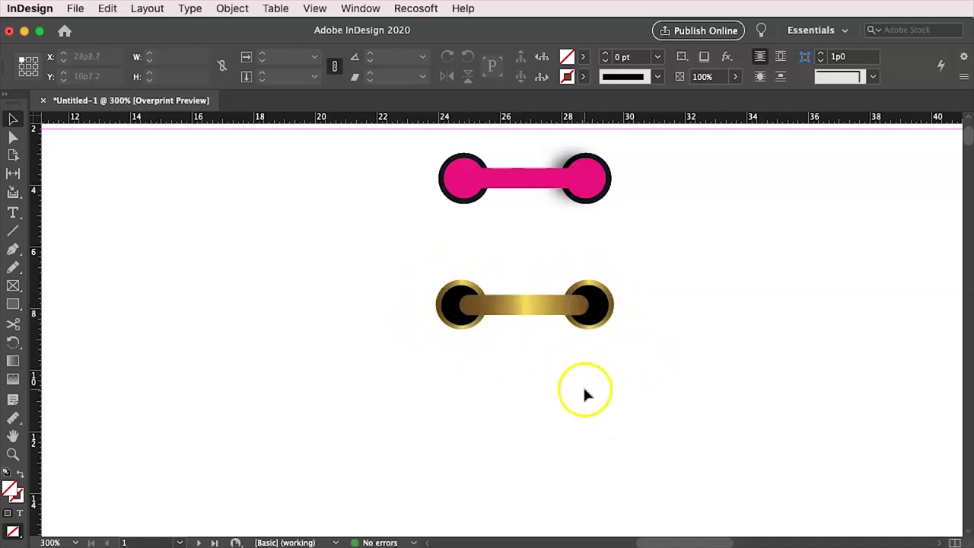
{"action": "scroll", "coordinate": [585, 394], "scroll_direction": "down", "scroll_amount": 1}
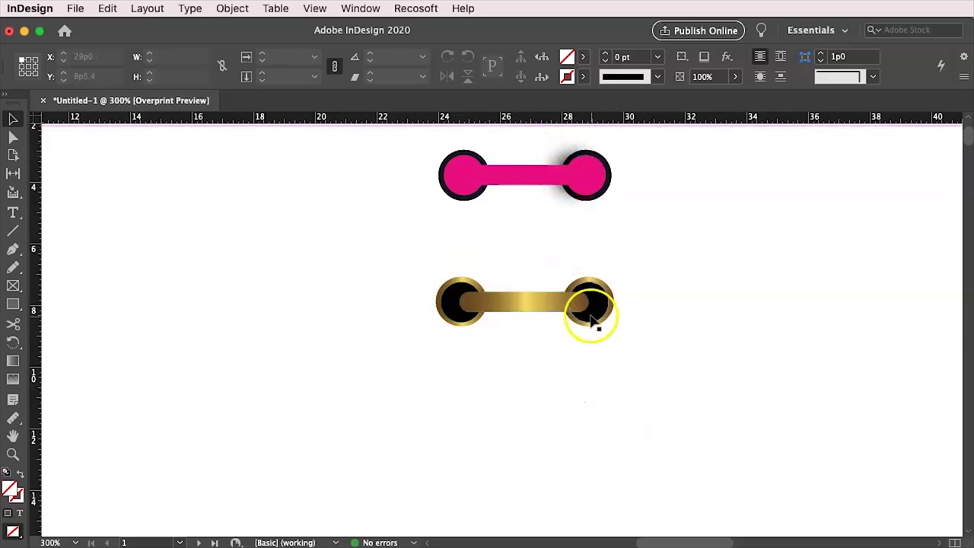
{"action": "left_click", "coordinate": [576, 287]}
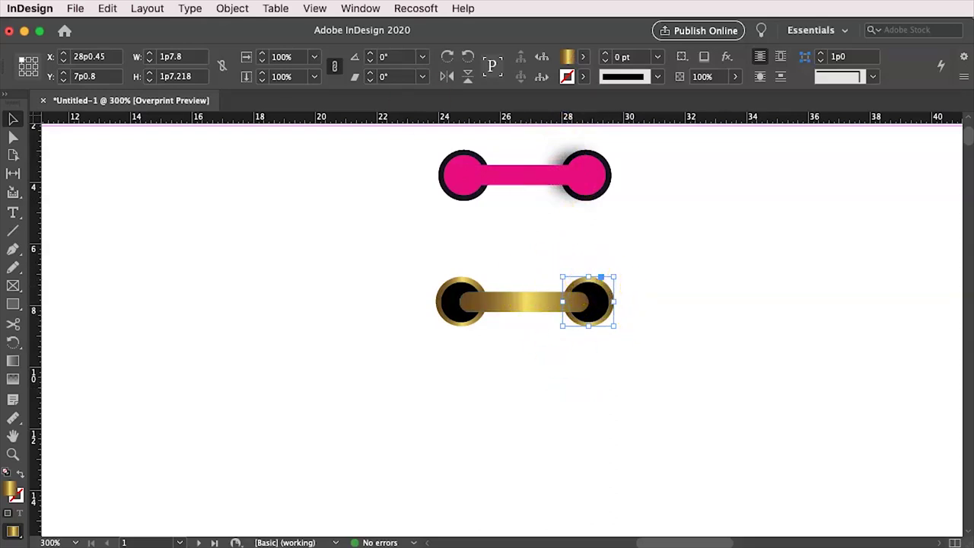
Step: Show the Effects panel and move it clear of the artwork
{"action": "left_click", "coordinate": [360, 8]}
{"action": "left_click", "coordinate": [386, 159]}
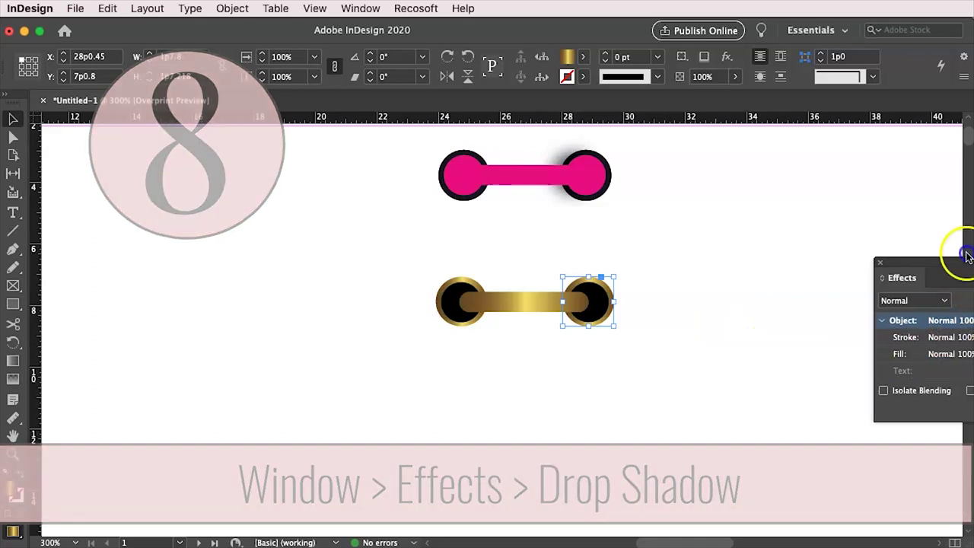
{"action": "left_click_drag", "start_coordinate": [956, 263], "coordinate": [792, 186]}
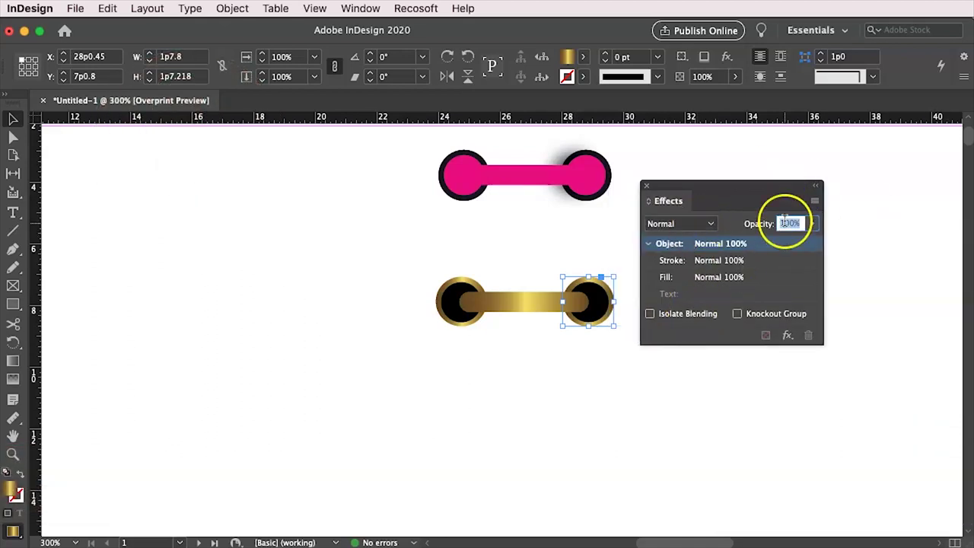
{"action": "left_click", "coordinate": [814, 204]}
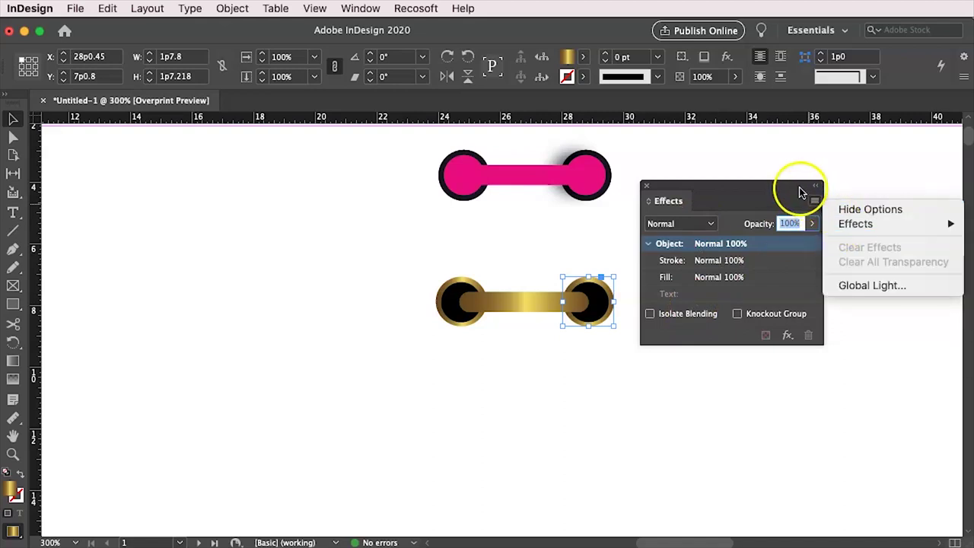
{"action": "left_click", "coordinate": [350, 155]}
{"action": "left_click_drag", "start_coordinate": [719, 186], "coordinate": [154, 191]}
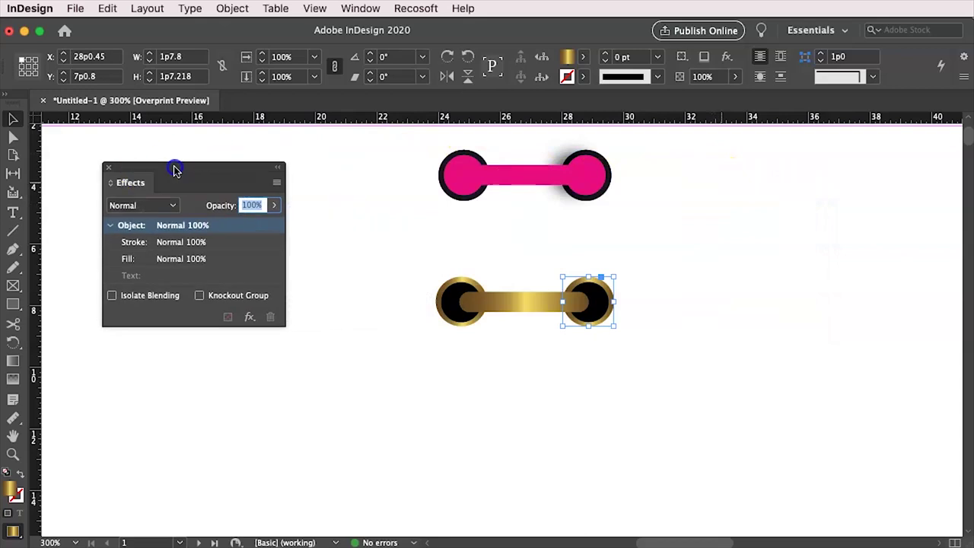
Step: Give the right circle a drop shadow at 2° angle and 0p2 distance, then select the left circle
{"action": "left_click", "coordinate": [246, 206]}
{"action": "mouse_move", "coordinate": [287, 230]}
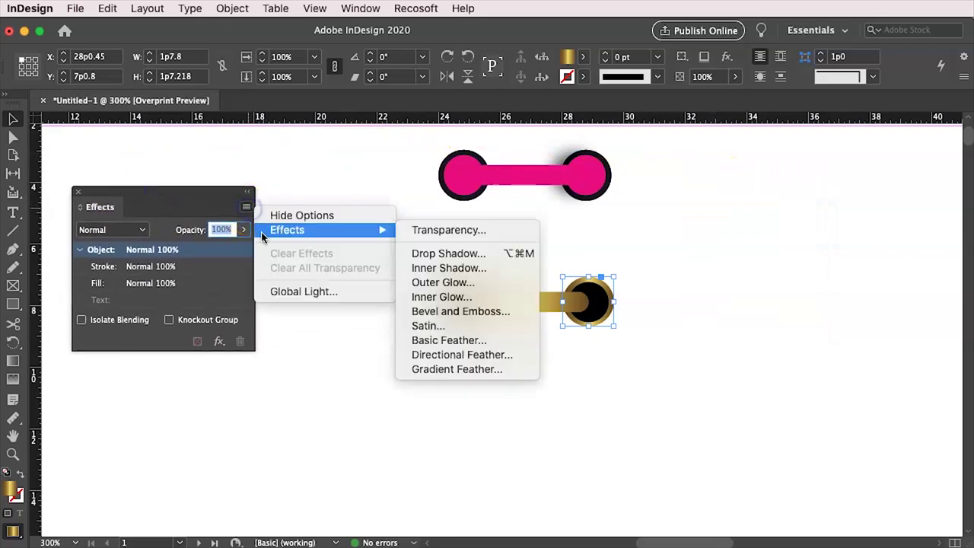
{"action": "left_click", "coordinate": [472, 253]}
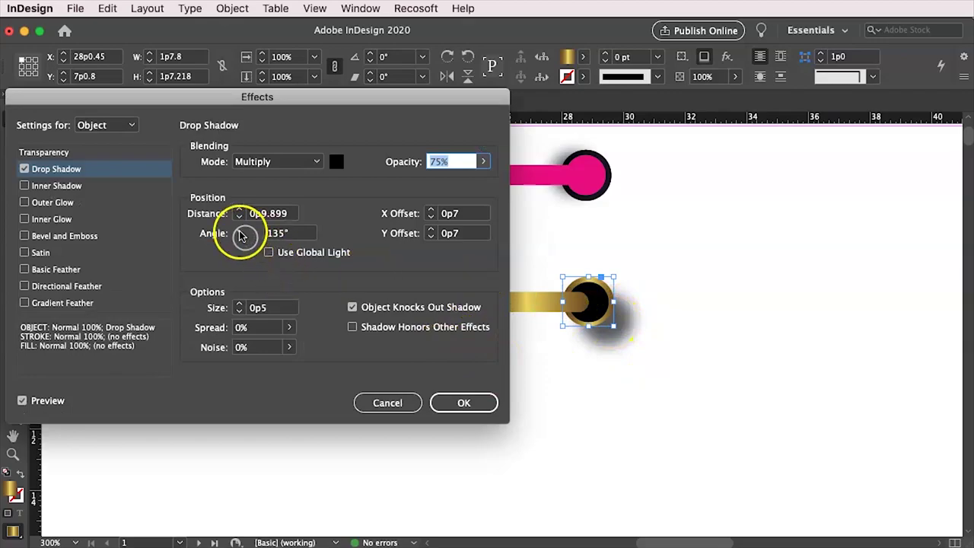
{"action": "left_click_drag", "start_coordinate": [242, 231], "coordinate": [251, 240]}
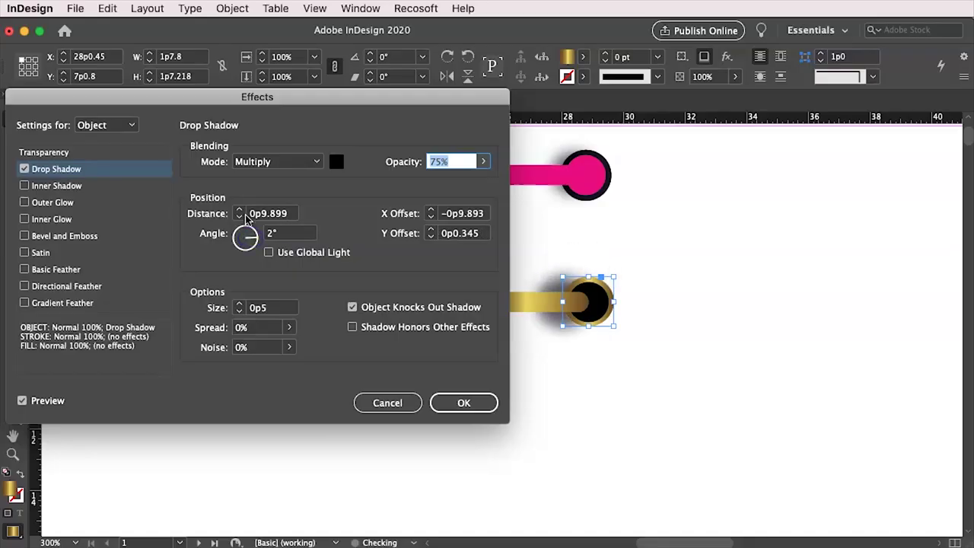
{"action": "left_click", "coordinate": [239, 217]}
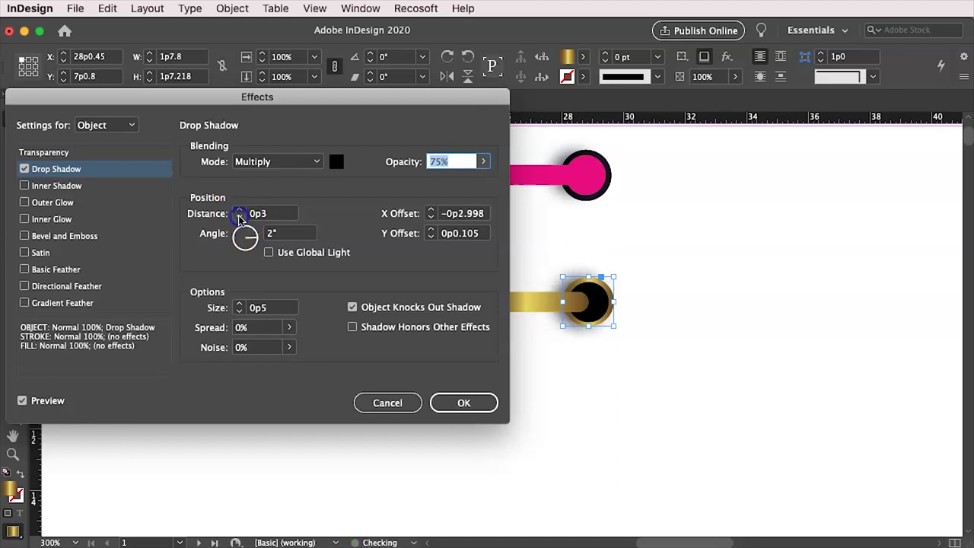
{"action": "left_click", "coordinate": [238, 217]}
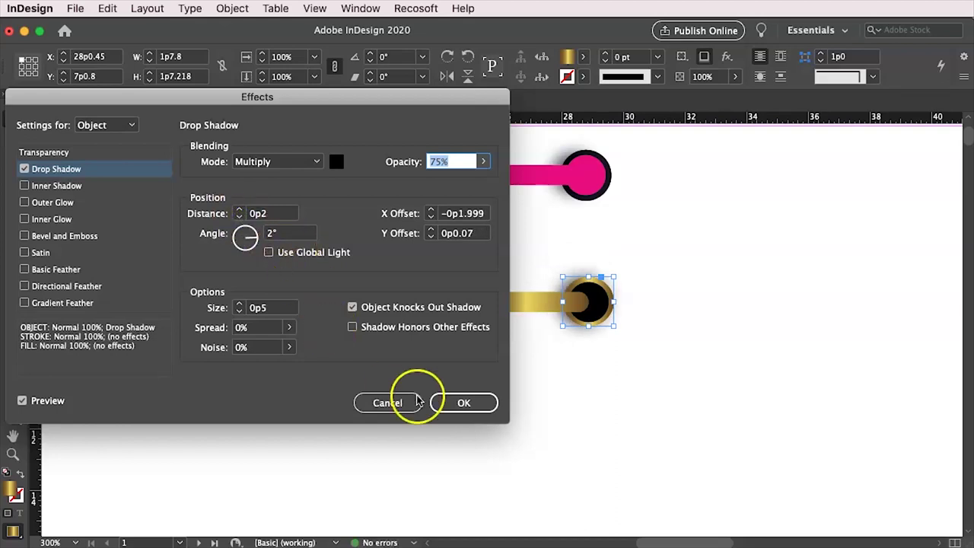
{"action": "left_click", "coordinate": [457, 401]}
{"action": "left_click", "coordinate": [491, 475]}
{"action": "left_click", "coordinate": [465, 334]}
{"action": "left_click", "coordinate": [469, 344]}
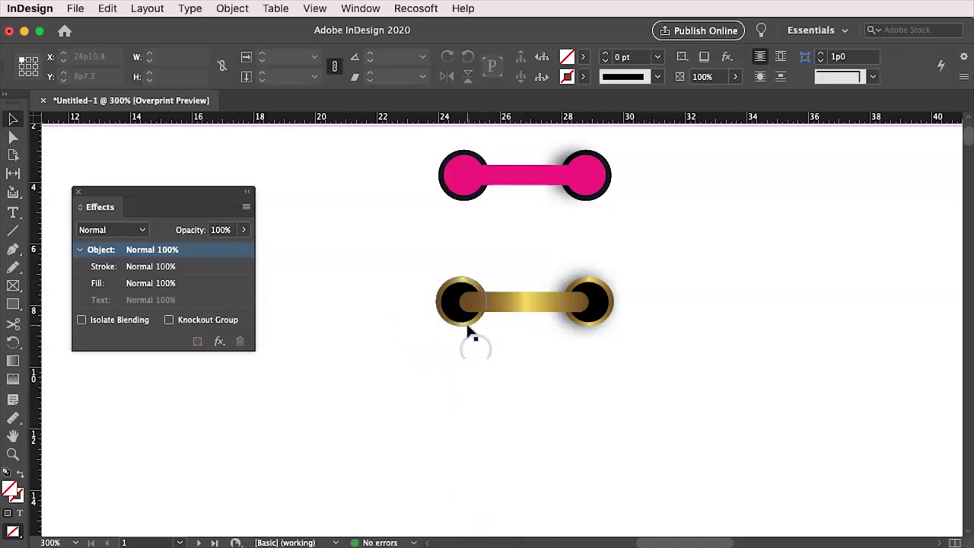
Step: Add a drop shadow to the left circle with 177° angle and 0p2 distance
{"action": "left_click", "coordinate": [246, 206]}
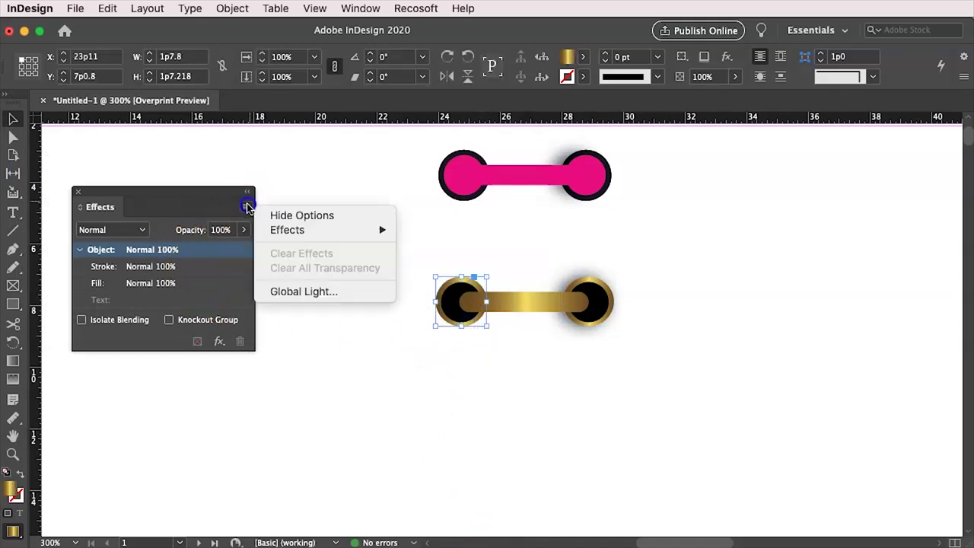
{"action": "mouse_move", "coordinate": [288, 229]}
{"action": "left_click", "coordinate": [457, 252]}
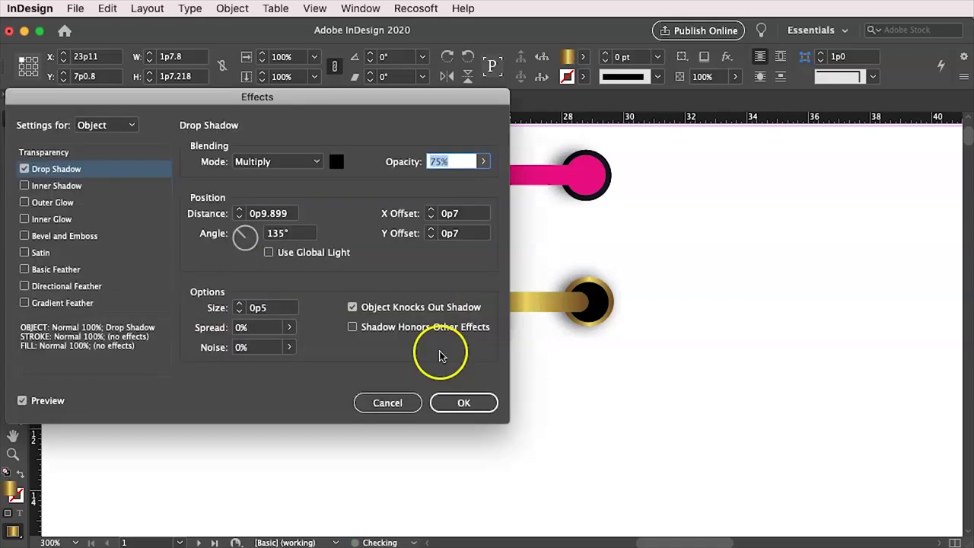
{"action": "mouse_move", "coordinate": [330, 97]}
{"action": "left_mouse_down"}
{"action": "mouse_move", "coordinate": [402, 106]}
{"action": "mouse_move", "coordinate": [215, 127]}
{"action": "left_mouse_up"}
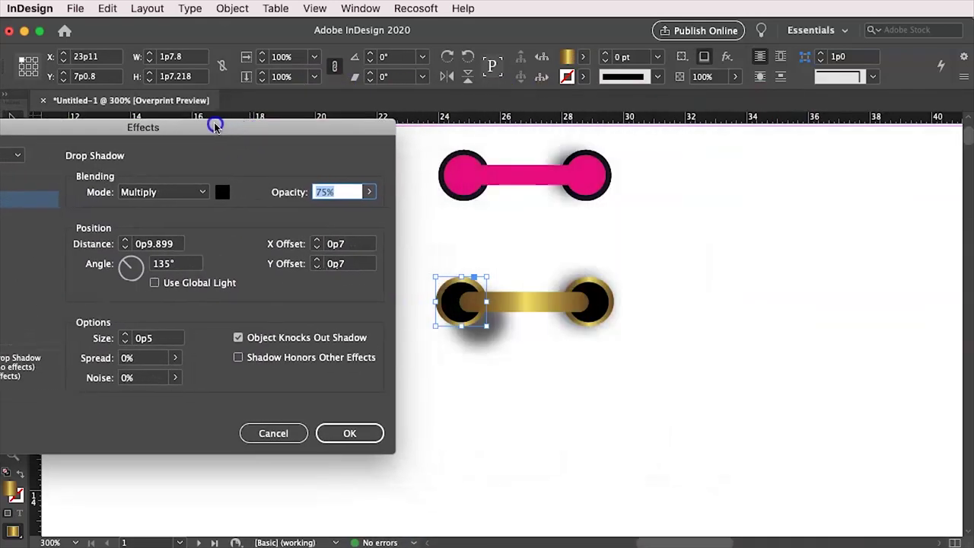
{"action": "left_click_drag", "start_coordinate": [130, 261], "coordinate": [128, 269]}
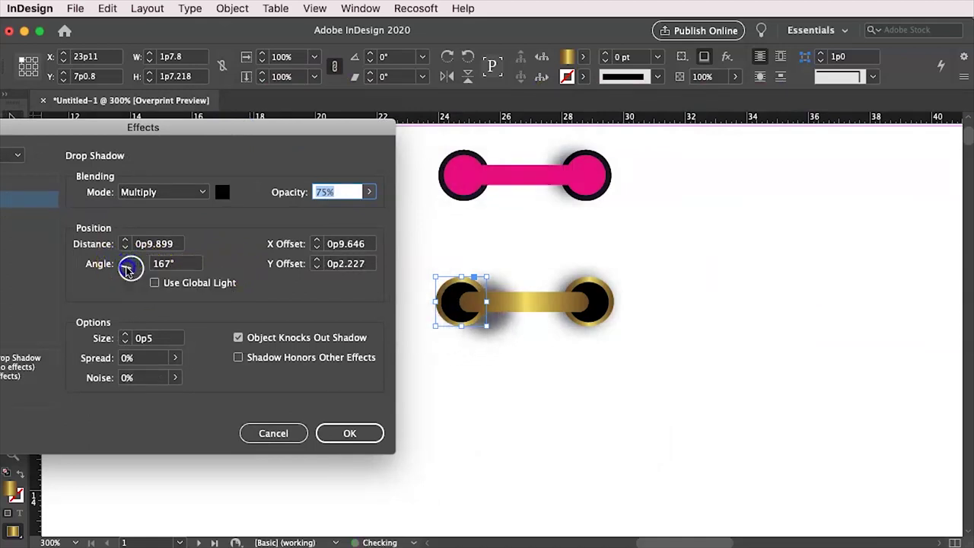
{"action": "left_click_drag", "start_coordinate": [128, 270], "coordinate": [130, 271]}
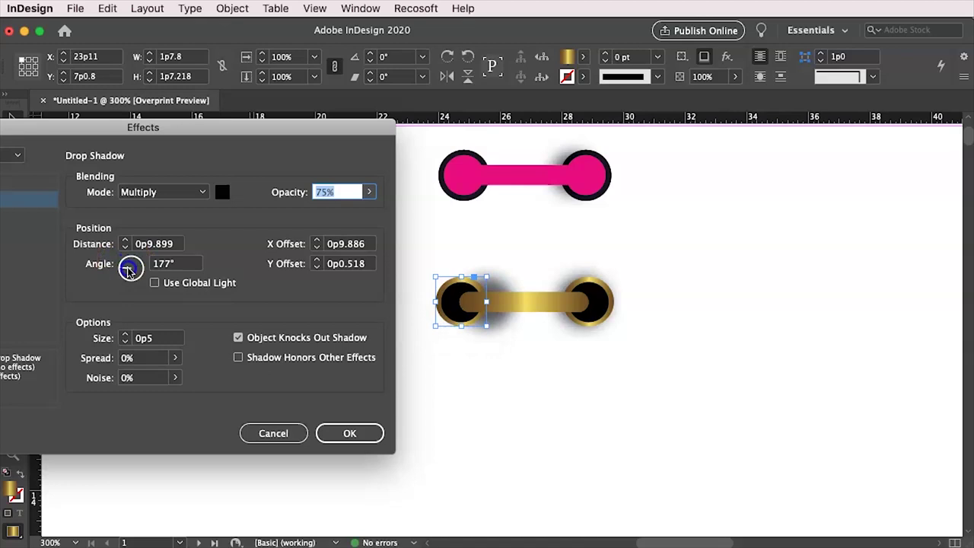
{"action": "left_click", "coordinate": [123, 247]}
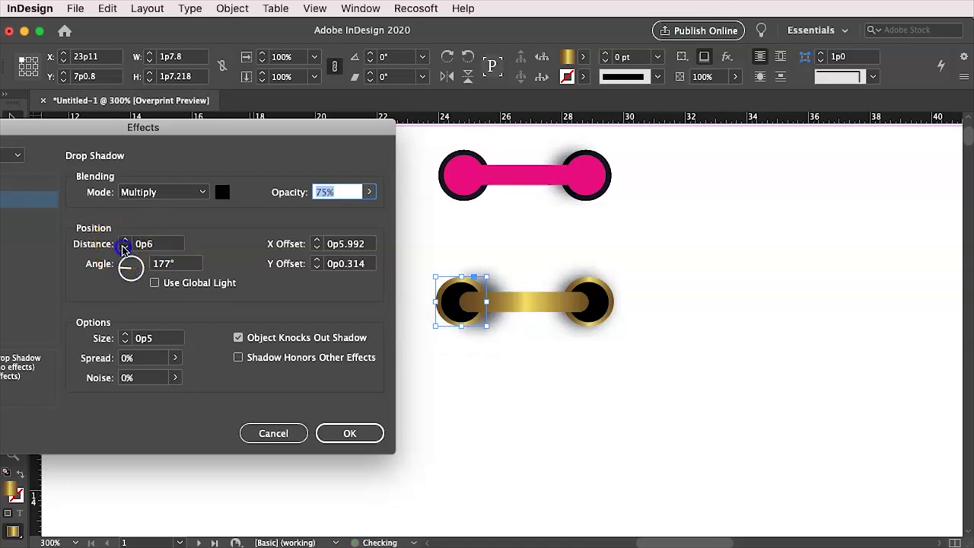
{"action": "left_click", "coordinate": [124, 247]}
{"action": "left_click", "coordinate": [124, 247]}
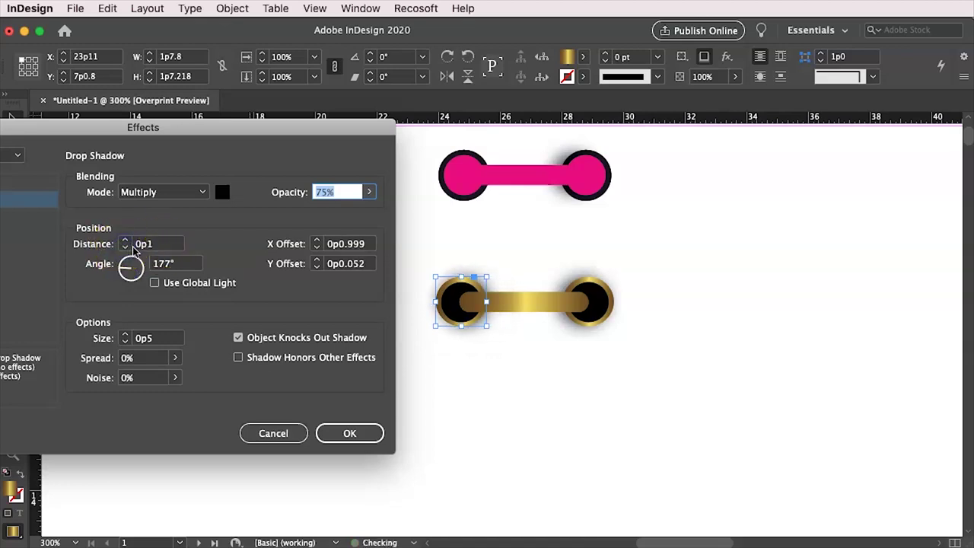
{"action": "left_click", "coordinate": [129, 265]}
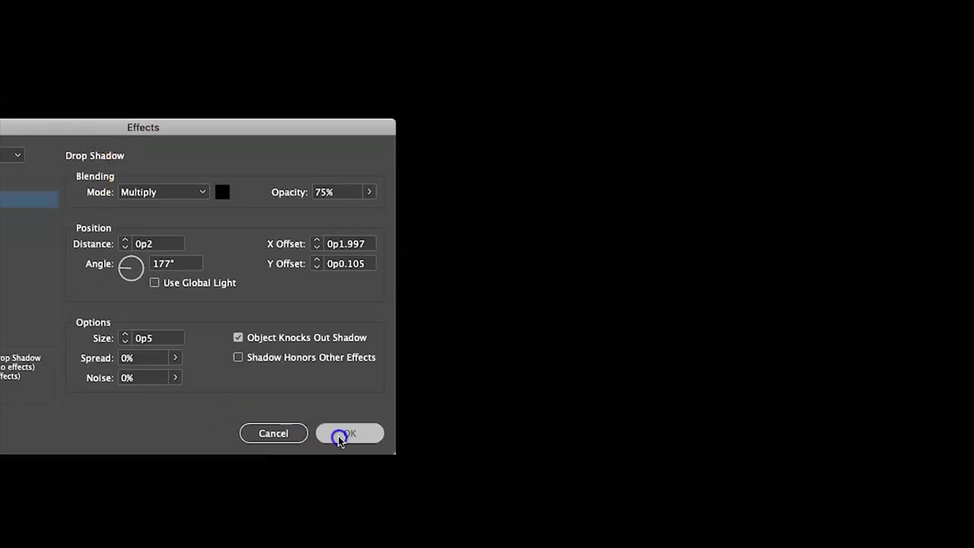
{"action": "left_click", "coordinate": [343, 434]}
Step: Close the Effects panel and zoom out to see the whole page
{"action": "left_click", "coordinate": [628, 449]}
{"action": "left_click", "coordinate": [77, 192]}
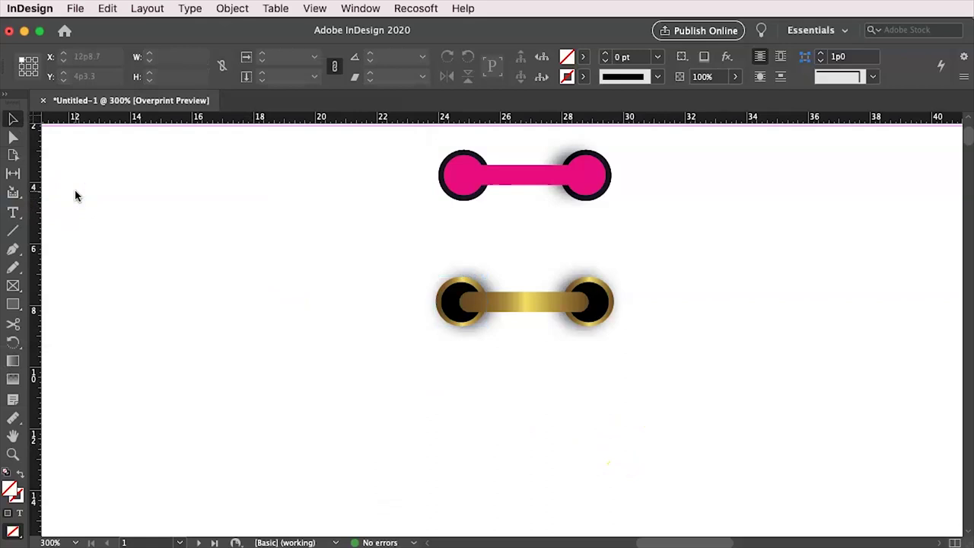
{"action": "key", "text": "ctrl+minus"}
{"action": "key", "text": "ctrl+minus"}
{"action": "key", "text": "ctrl+minus"}
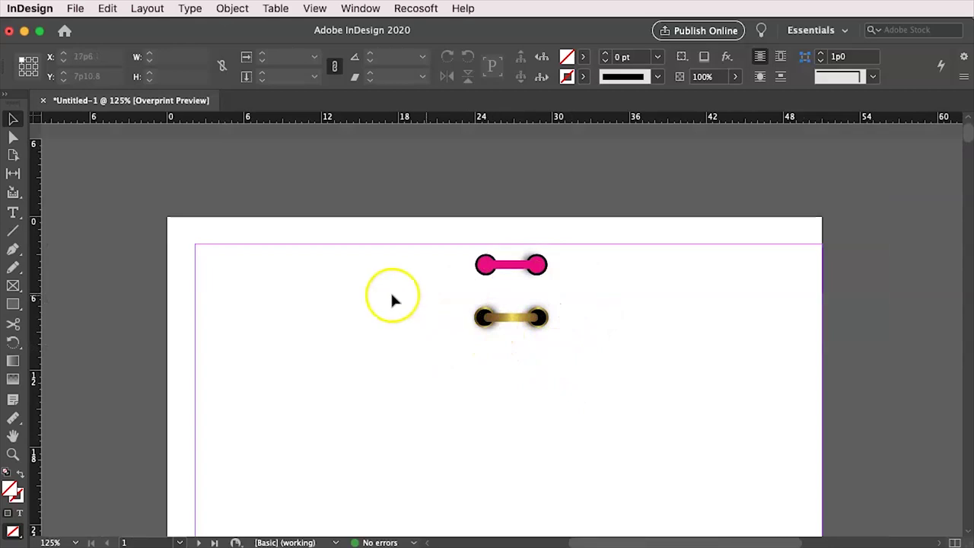
Step: Duplicate the gold connector and place the copy directly below the original
{"action": "left_click_drag", "start_coordinate": [390, 297], "coordinate": [563, 335]}
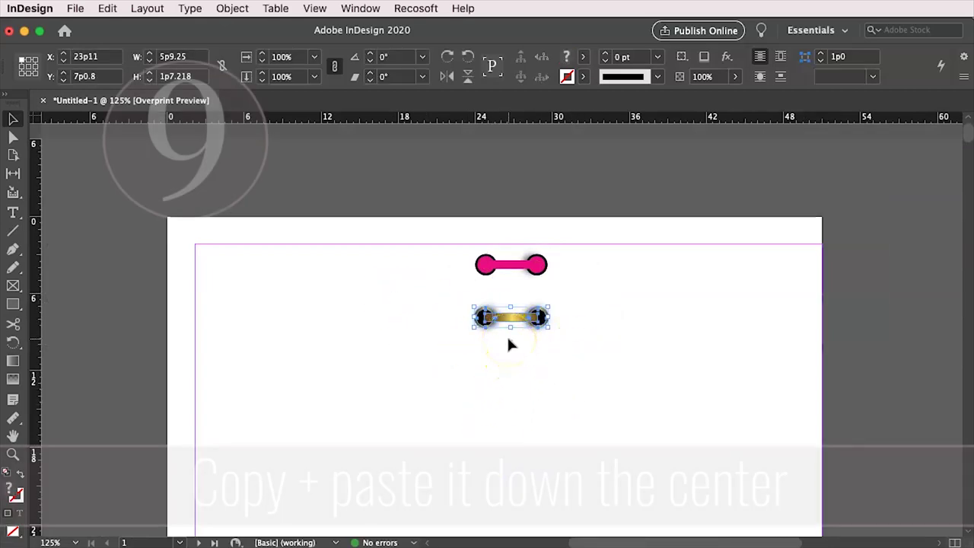
{"action": "key", "text": "ctrl+c"}
{"action": "key", "text": "ctrl+v"}
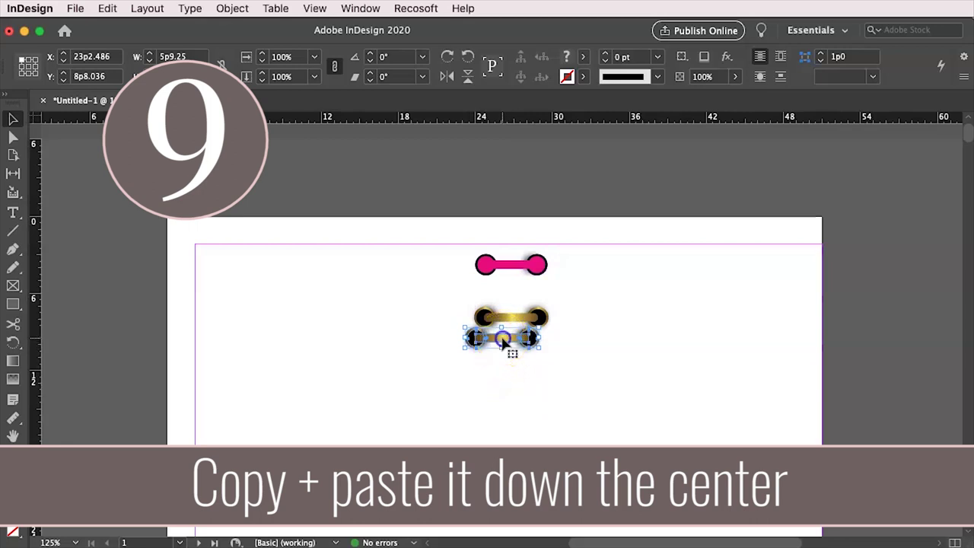
{"action": "left_click_drag", "start_coordinate": [503, 349], "coordinate": [513, 362]}
{"action": "left_click", "coordinate": [521, 427]}
Step: Add a third gold connector below the second, nudging it into line down the centre
{"action": "mouse_move", "coordinate": [580, 409]}
{"action": "left_mouse_down"}
{"action": "mouse_move", "coordinate": [454, 365]}
{"action": "mouse_move", "coordinate": [451, 345]}
{"action": "left_mouse_up"}
{"action": "key", "text": "shift+Up"}
{"action": "key", "text": "shift+Up"}
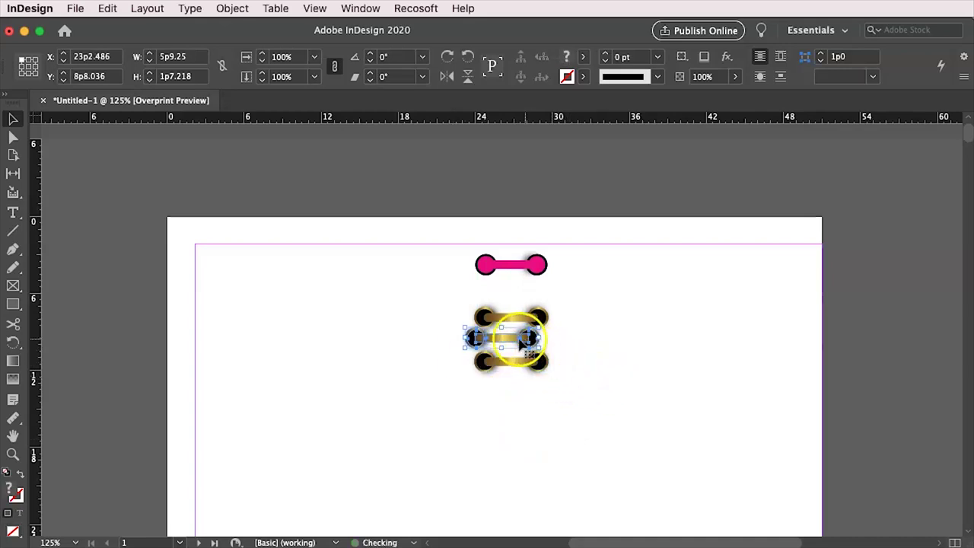
{"action": "left_click_drag", "start_coordinate": [522, 344], "coordinate": [531, 396]}
{"action": "key", "text": "Down"}
{"action": "key", "text": "Down"}
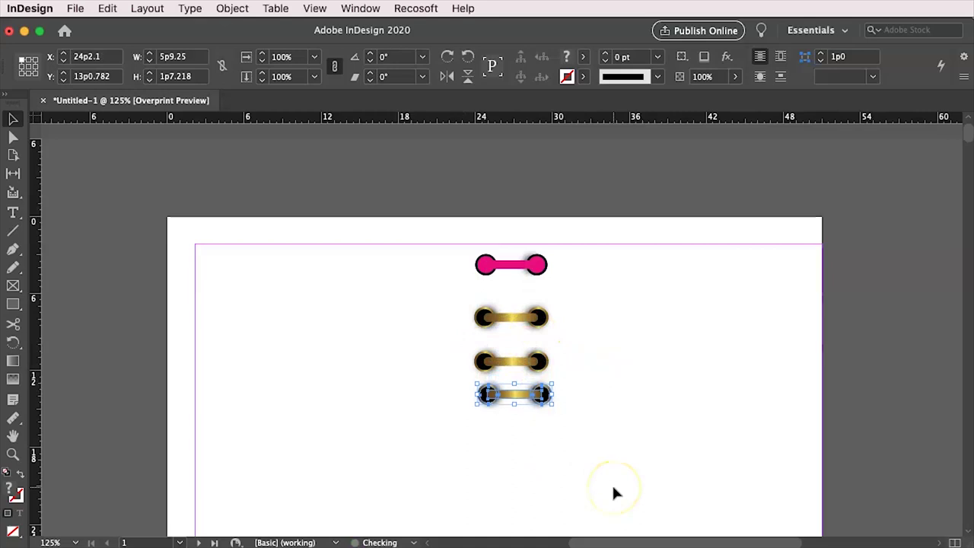
{"action": "key", "text": "Down"}
{"action": "key", "text": "Down"}
{"action": "key", "text": "Down"}
{"action": "key", "text": "Down"}
{"action": "key", "text": "Down"}
{"action": "key", "text": "Down"}
{"action": "key", "text": "Left"}
{"action": "key", "text": "Left"}
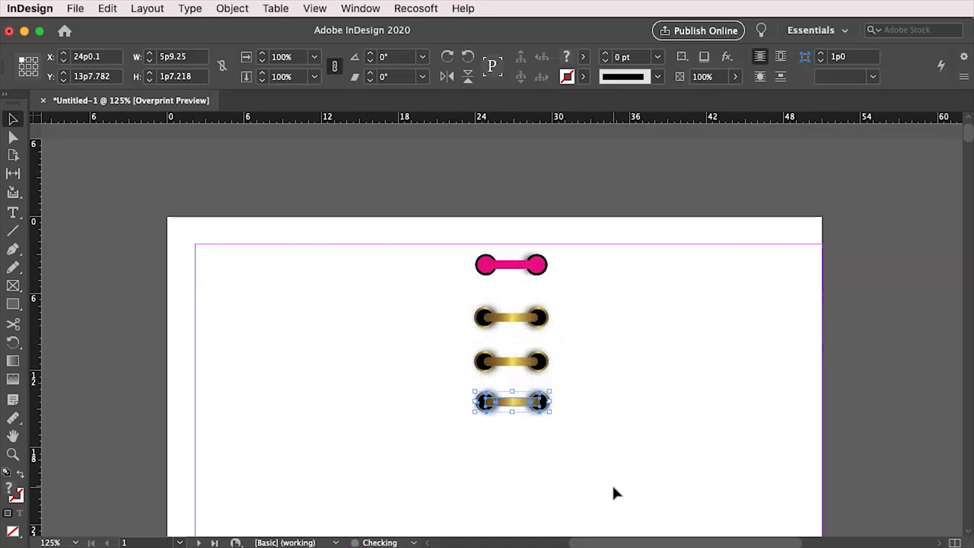
{"action": "key", "text": "Down"}
{"action": "key", "text": "Down"}
{"action": "left_click", "coordinate": [596, 480]}
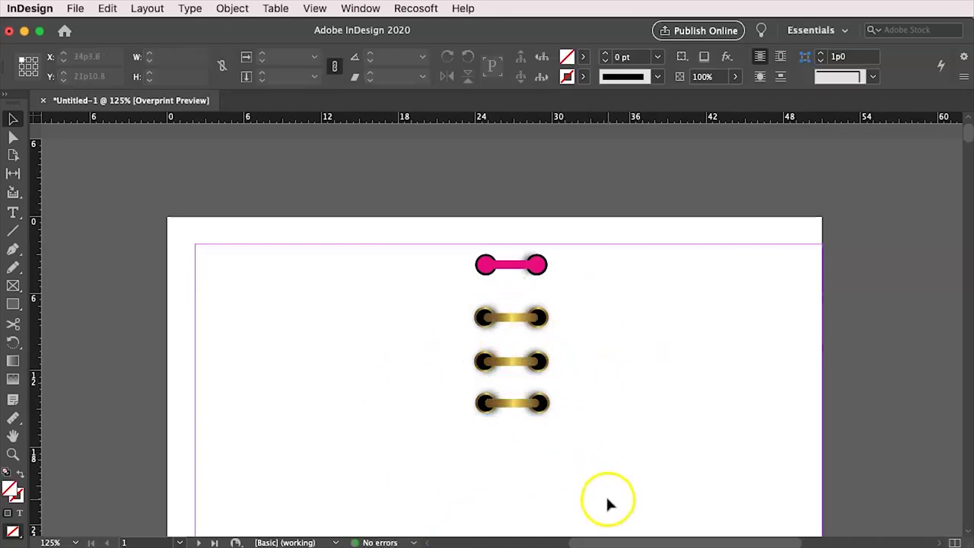